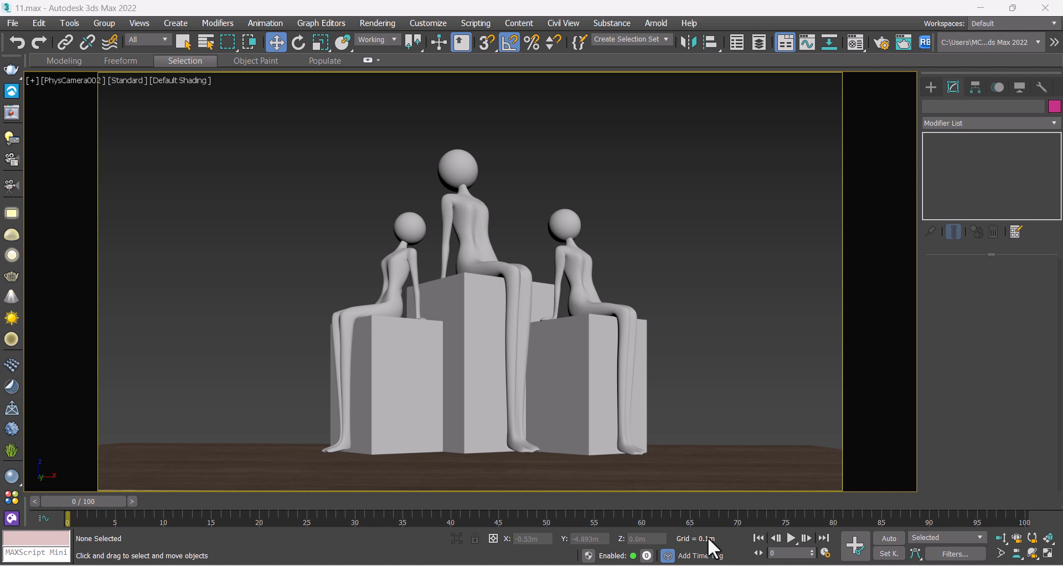
Step: Examine the three seated figures, their blocks and the wooden floor in perspective, then return to the physical camera view
left_click(482, 218)
left_click(631, 238)
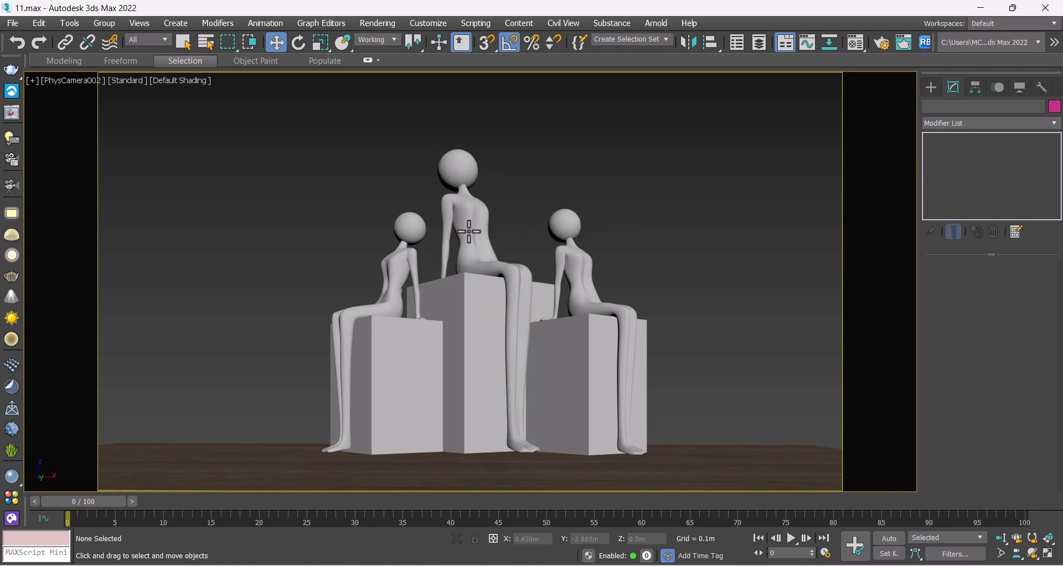
key("p")
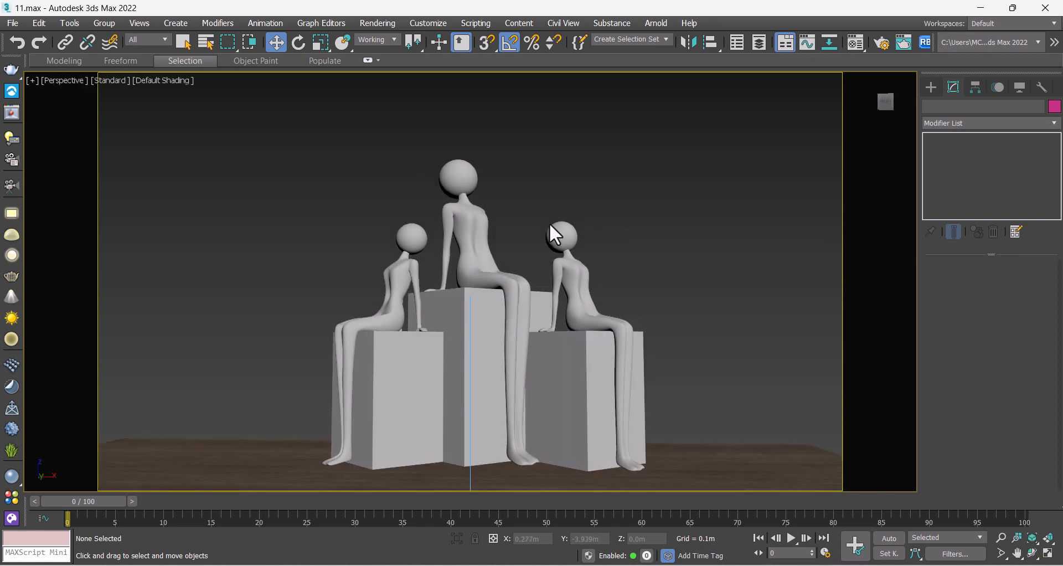
scroll(555, 235, "down", 5)
middle_click_drag(541, 230, 556, 281, "alt")
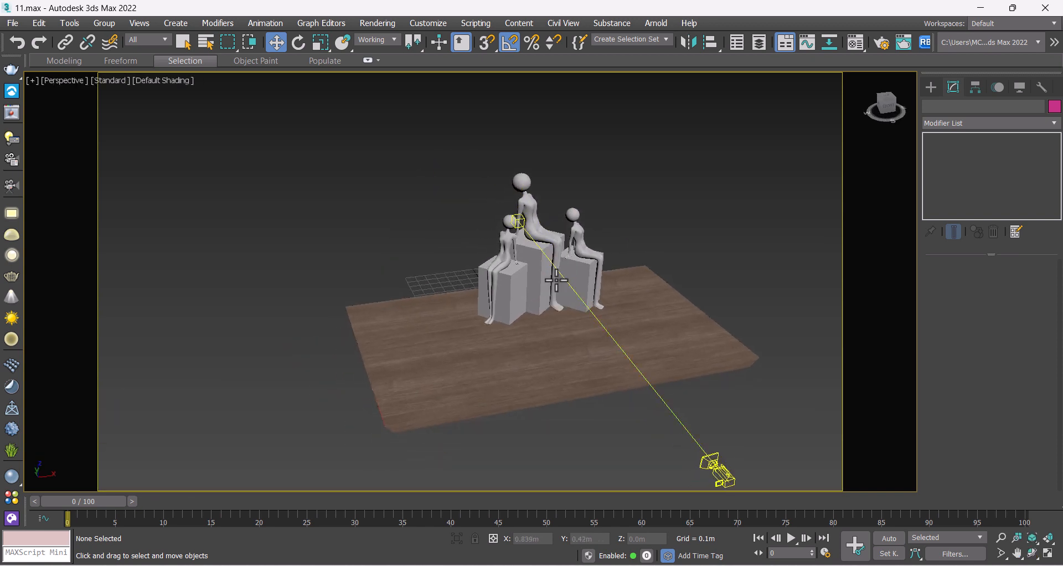
scroll(458, 344, "up", 4)
mouse_move(542, 333)
middle_mouse_down()
mouse_move(479, 353)
mouse_move(474, 280)
middle_mouse_up()
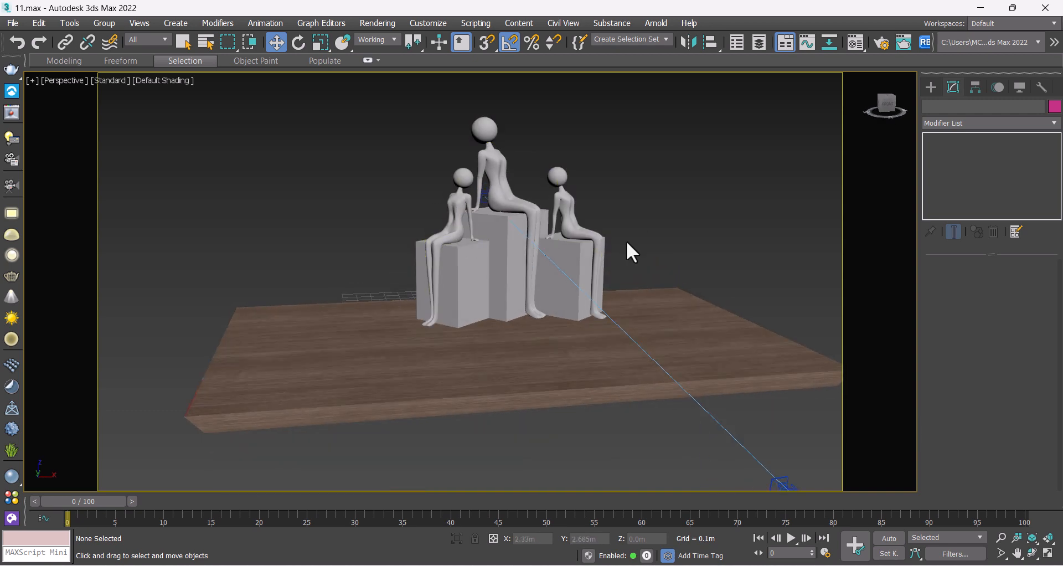
scroll(556, 211, "down", 5)
scroll(570, 266, "up", 7)
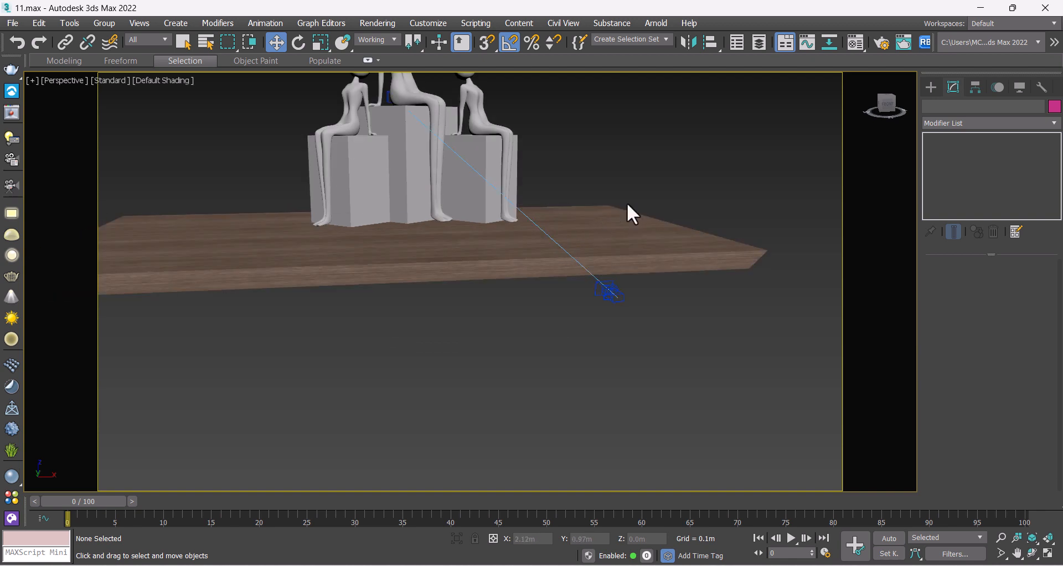
middle_click_drag(628, 205, 634, 261, "alt")
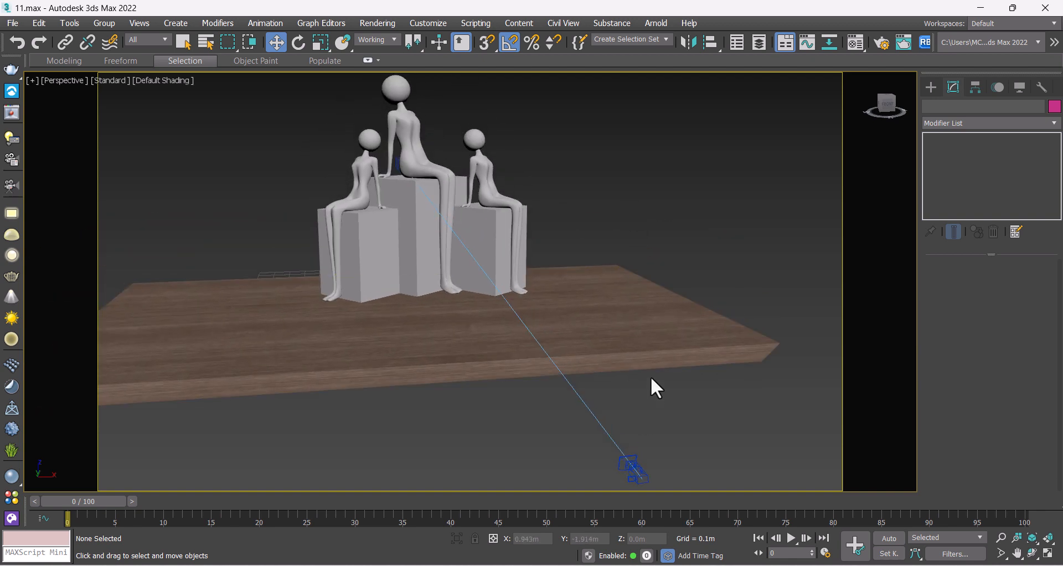
middle_click_drag(674, 275, 683, 269)
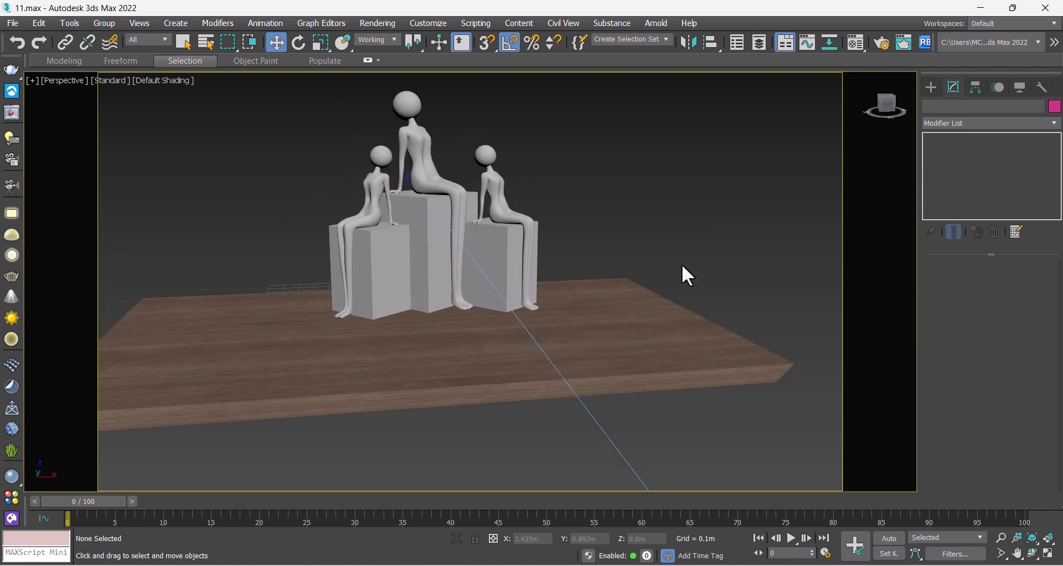
key("c")
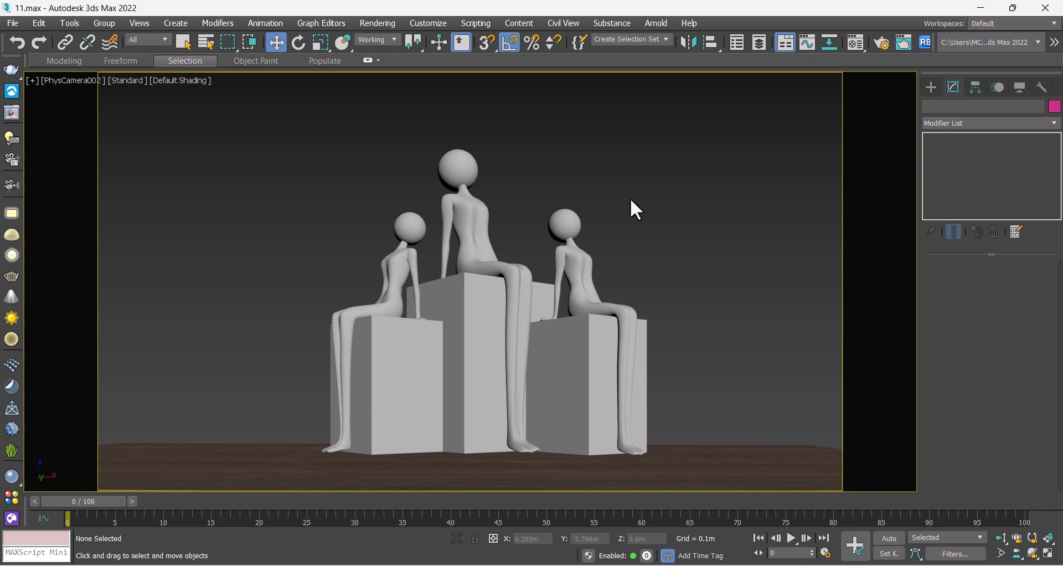
Step: Open the V-Ray Frame Buffer and start an interactive render of the camera view
right_click(581, 166)
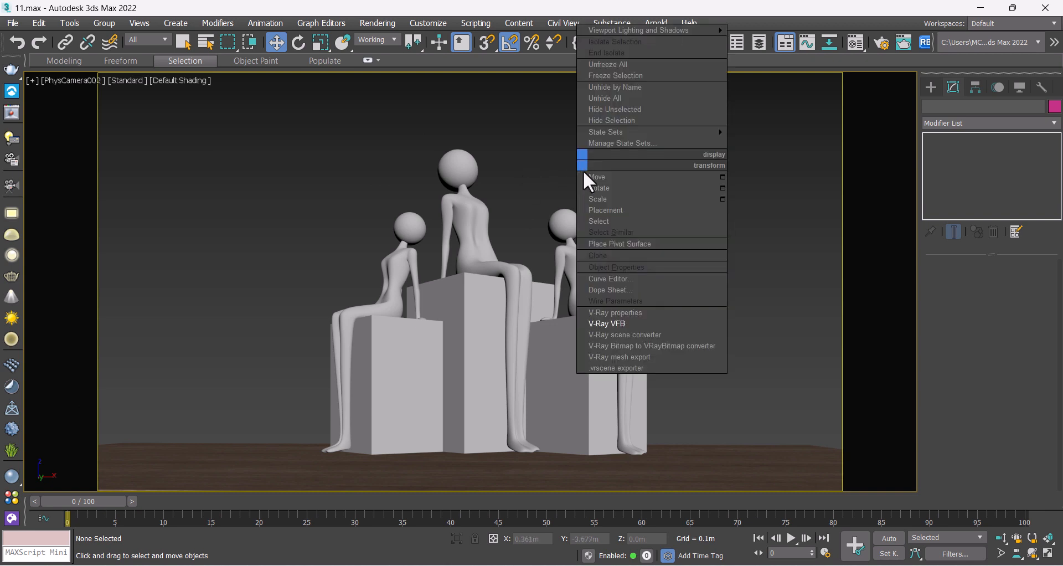
left_click(617, 323)
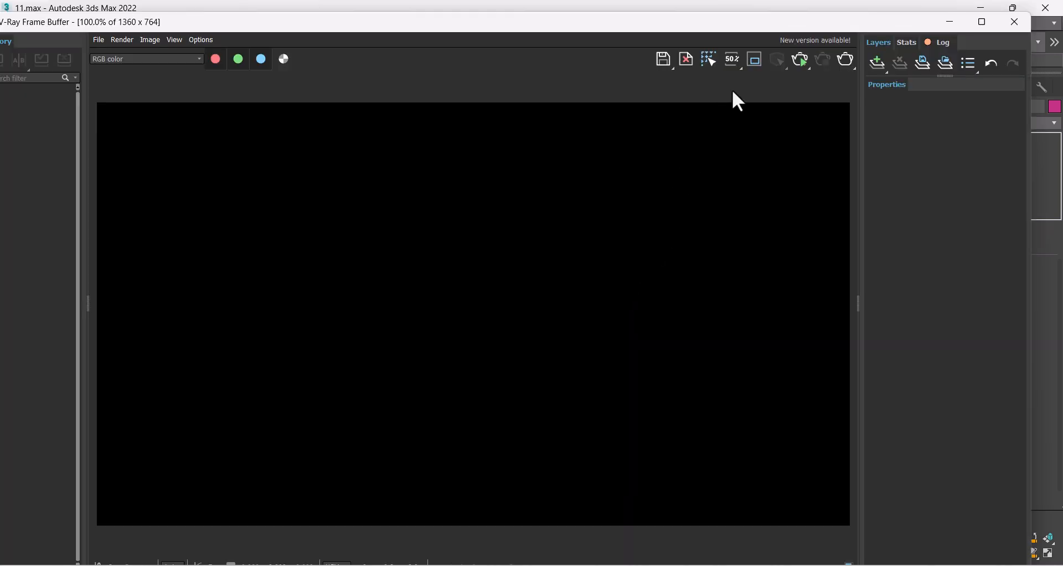
left_click(800, 60)
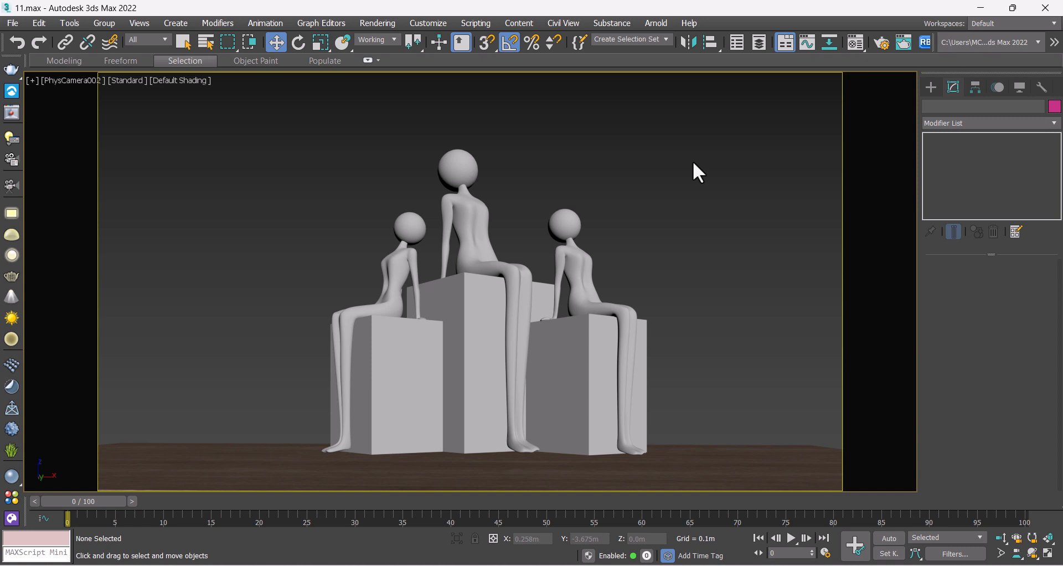
Step: Open the Material Editor and rename the pale green VRayMtl in the second row's first slot as gold
key("m")
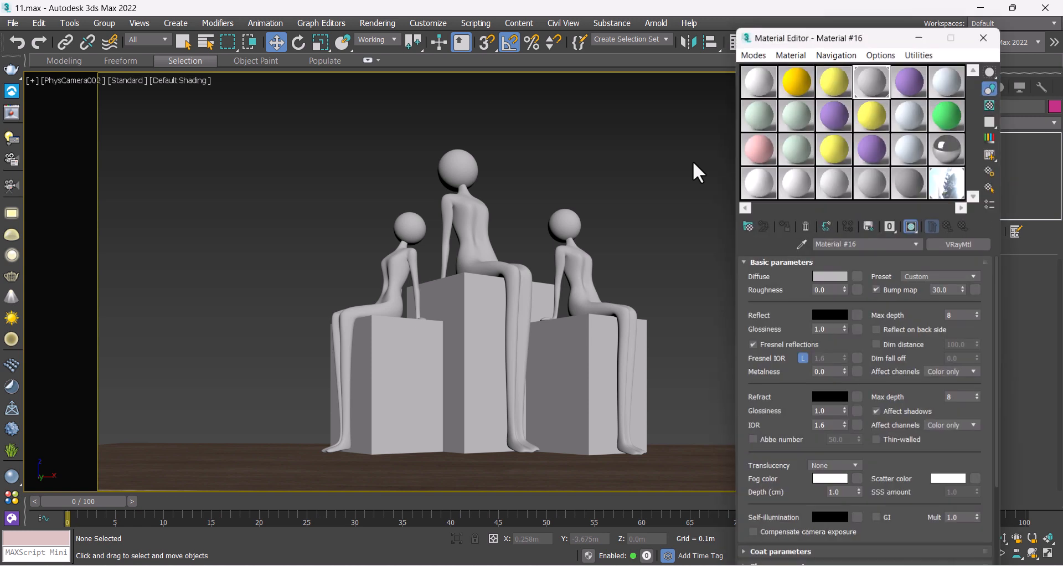
left_click_drag(815, 44, 789, 44)
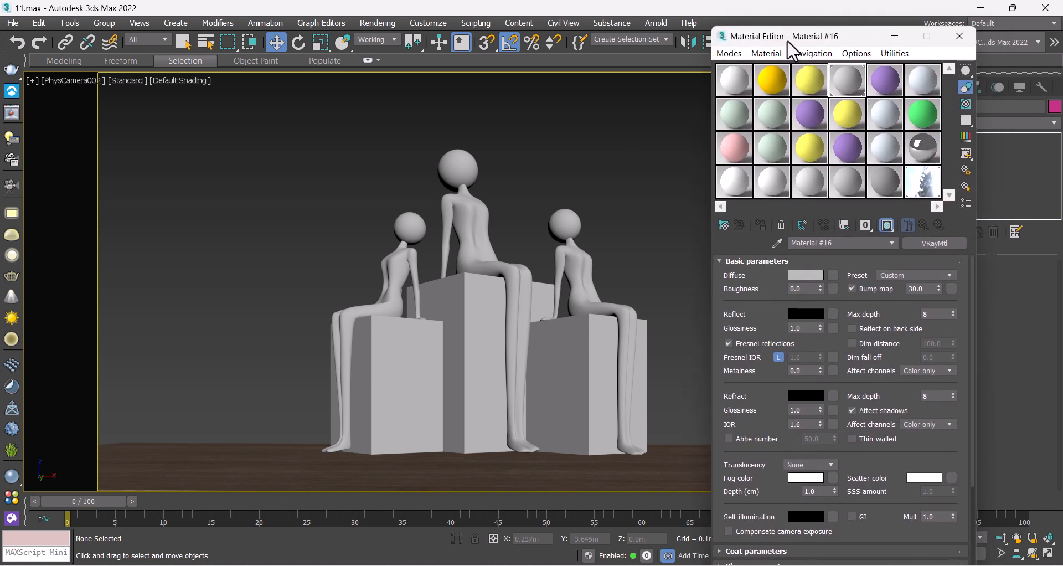
left_click(732, 114)
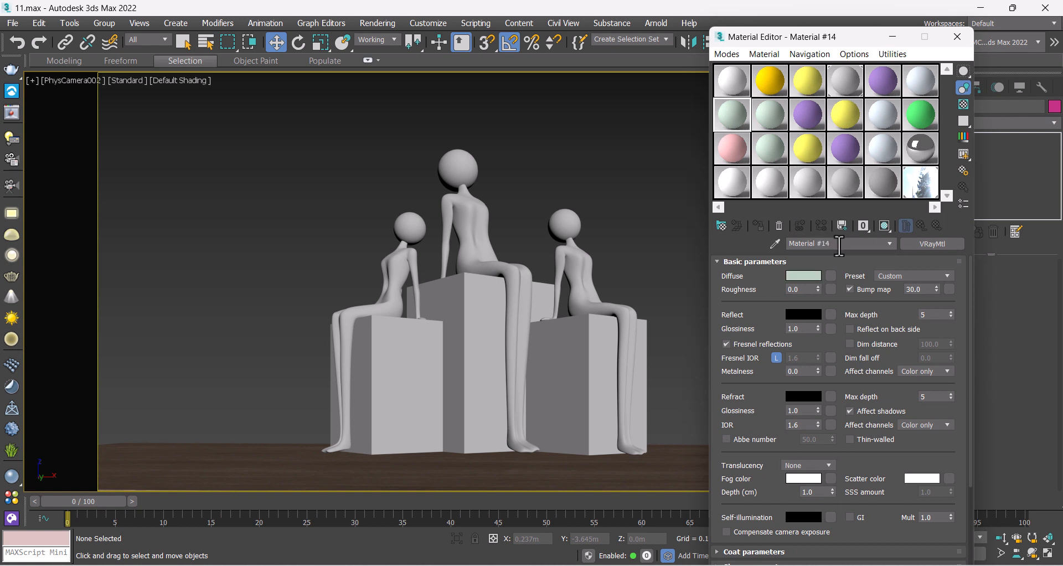
left_click_drag(839, 244, 763, 245)
type("gl")
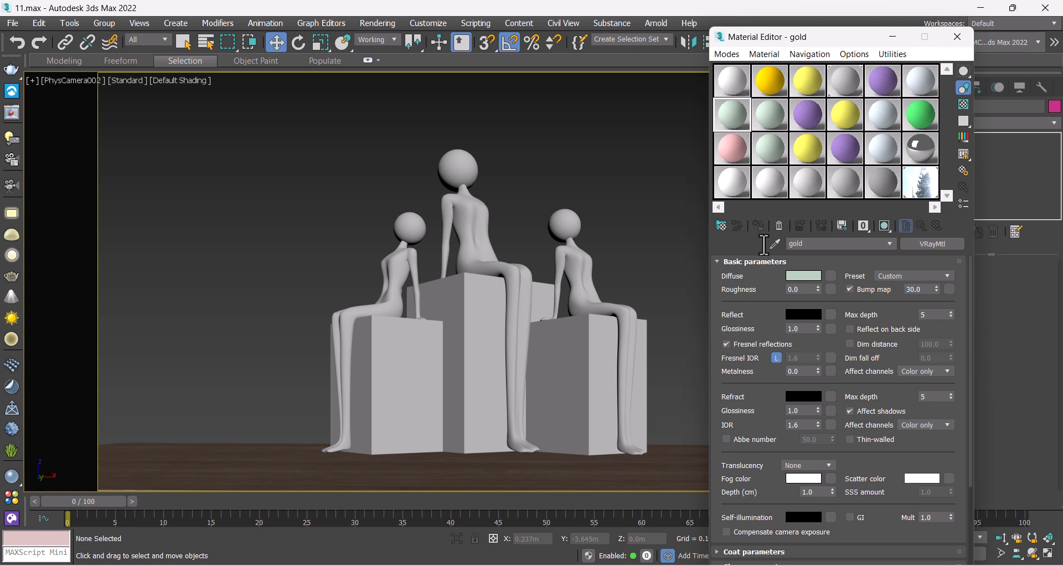
Step: Assign the gold material to the body of the tall middle figure
left_click(477, 222)
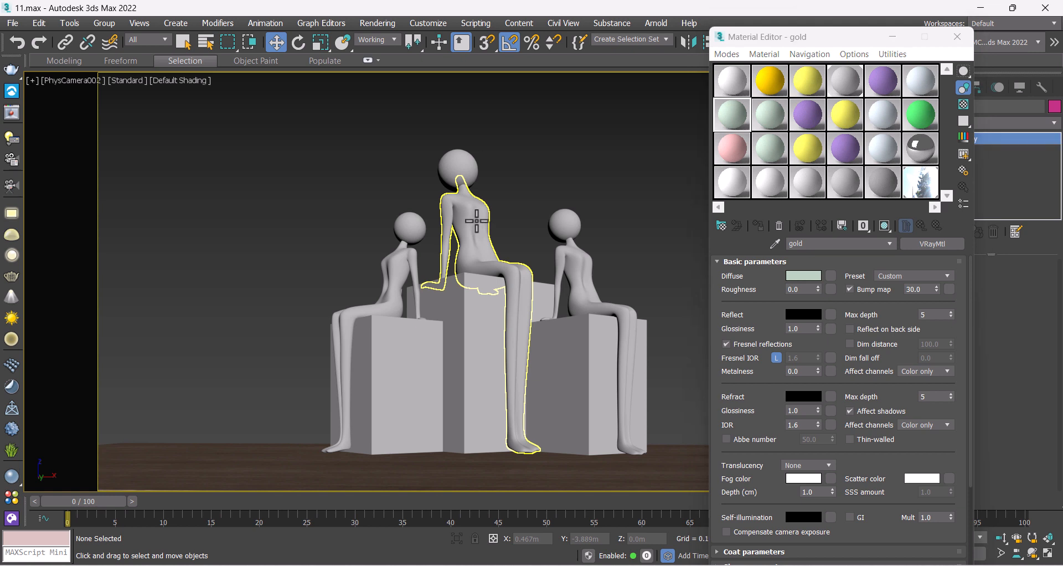
left_click(477, 221)
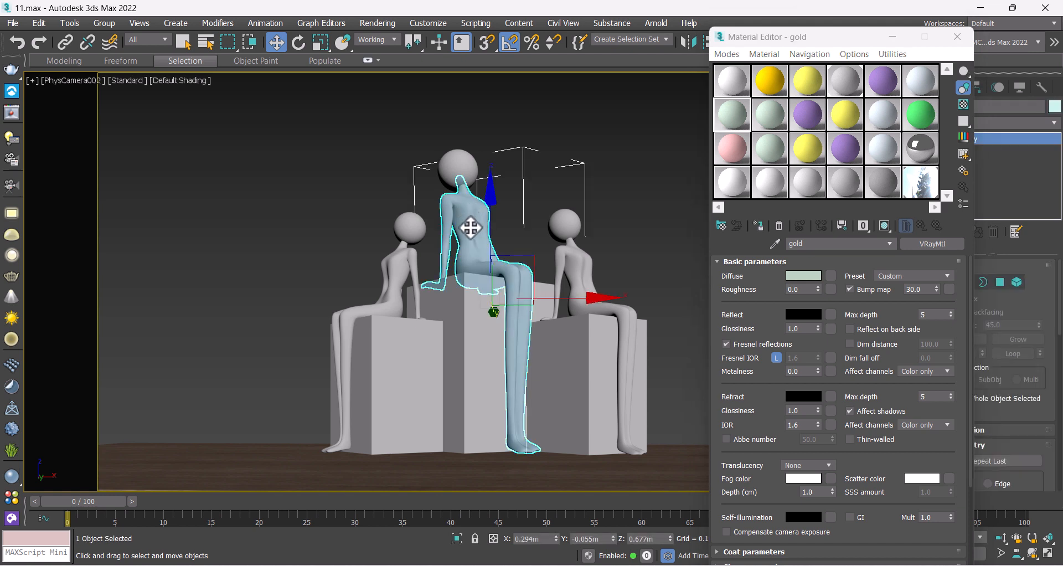
left_click(756, 223)
left_click_drag(841, 41, 910, 49)
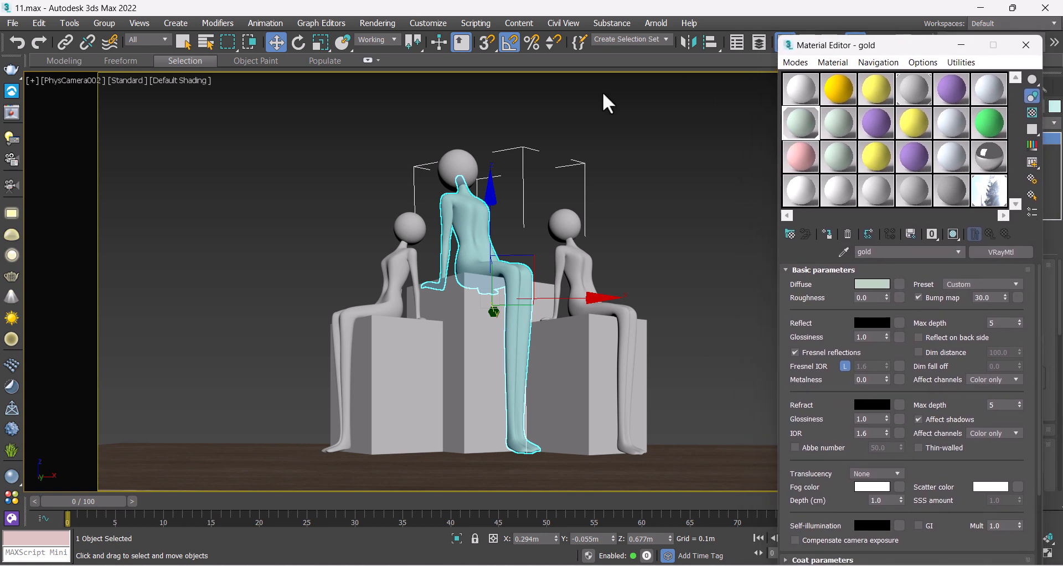
Step: Bring back the V-Ray Frame Buffer beside the Material Editor and restart the interactive render
right_click(603, 94)
left_click(643, 335)
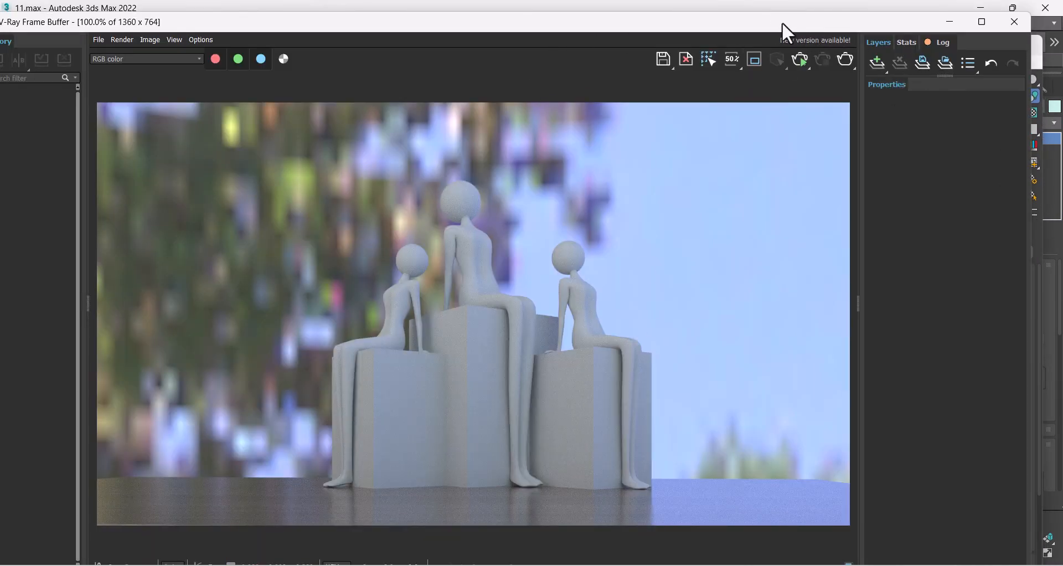
left_click_drag(781, 22, 579, 22)
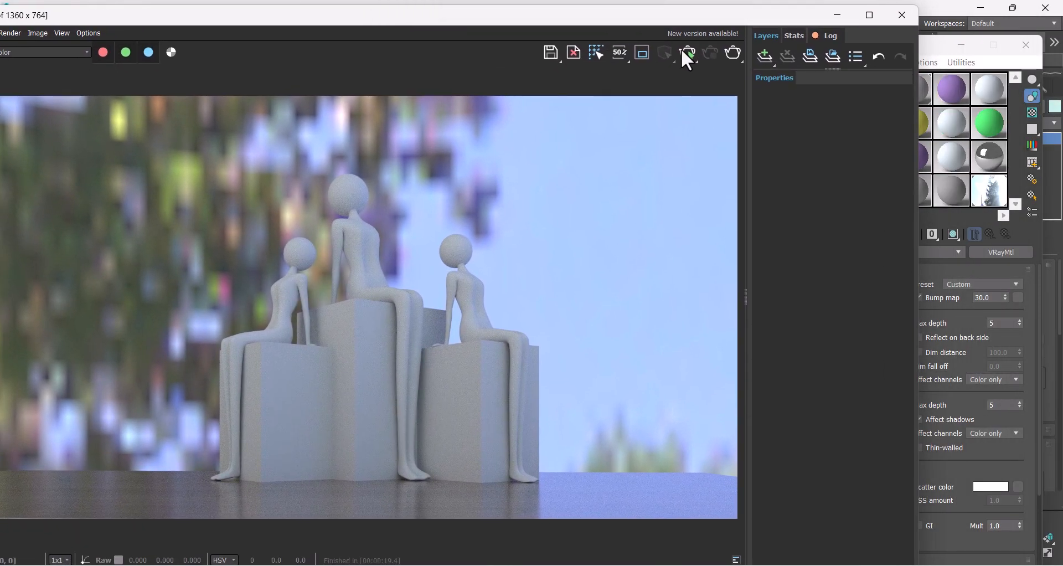
left_click(681, 51)
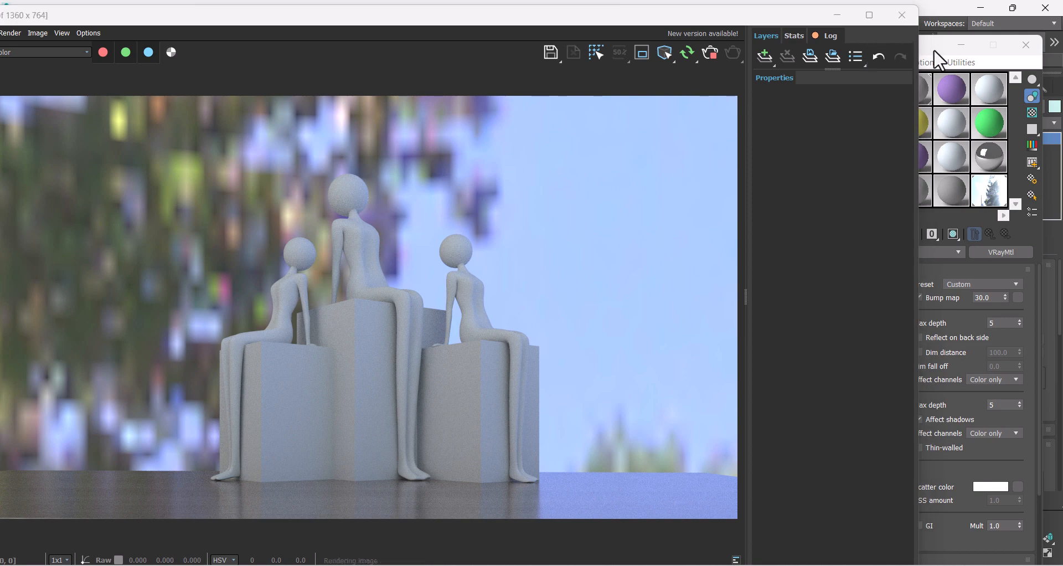
Step: Limit the render to a region around the three seated figures and bring the Material Editor to the front
mouse_move(935, 50)
left_mouse_down()
mouse_move(776, 45)
mouse_move(729, 71)
mouse_move(718, 62)
mouse_move(935, 111)
mouse_move(899, 110)
left_mouse_up()
left_click(641, 52)
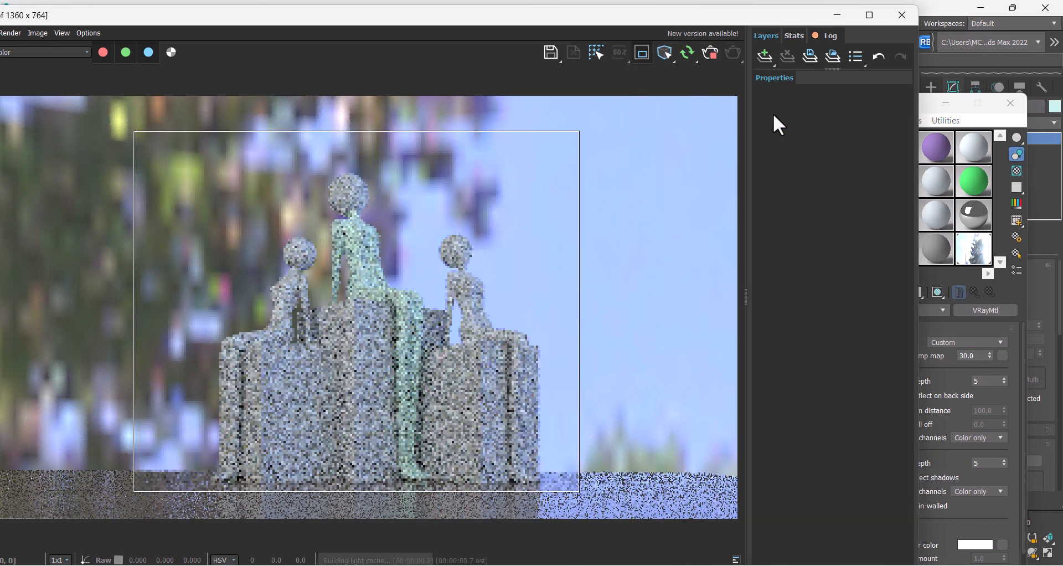
left_click(928, 105)
left_click_drag(908, 111, 845, 61)
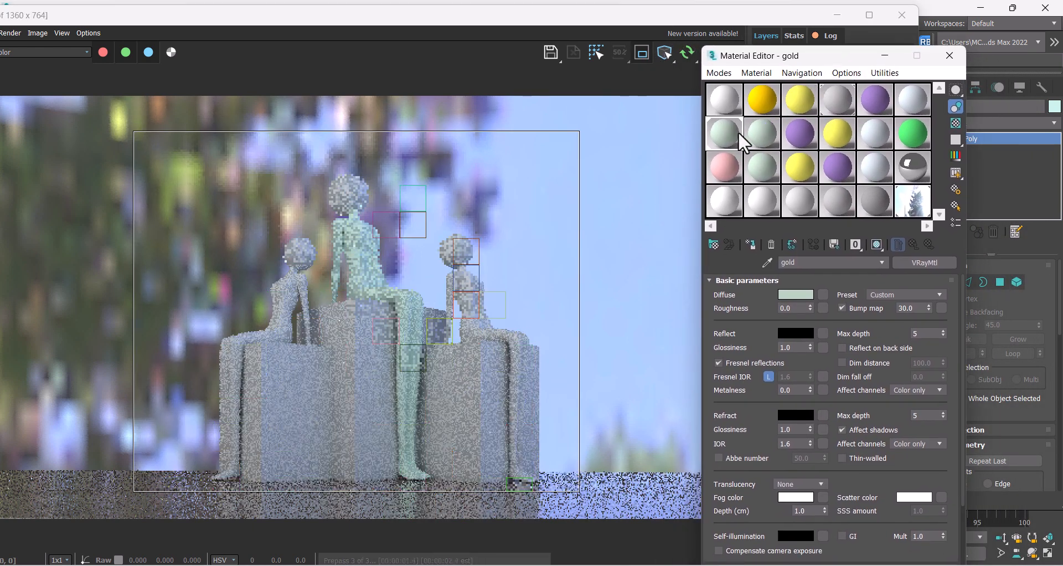
Step: Set the gold material's diffuse colour to pure black
left_click(782, 294)
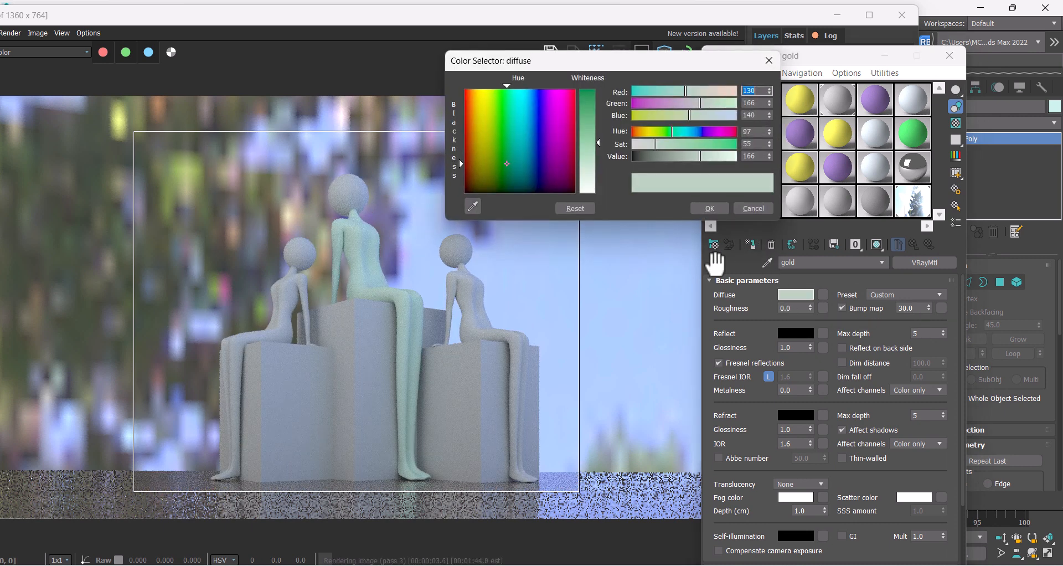
left_click_drag(559, 168, 574, 192)
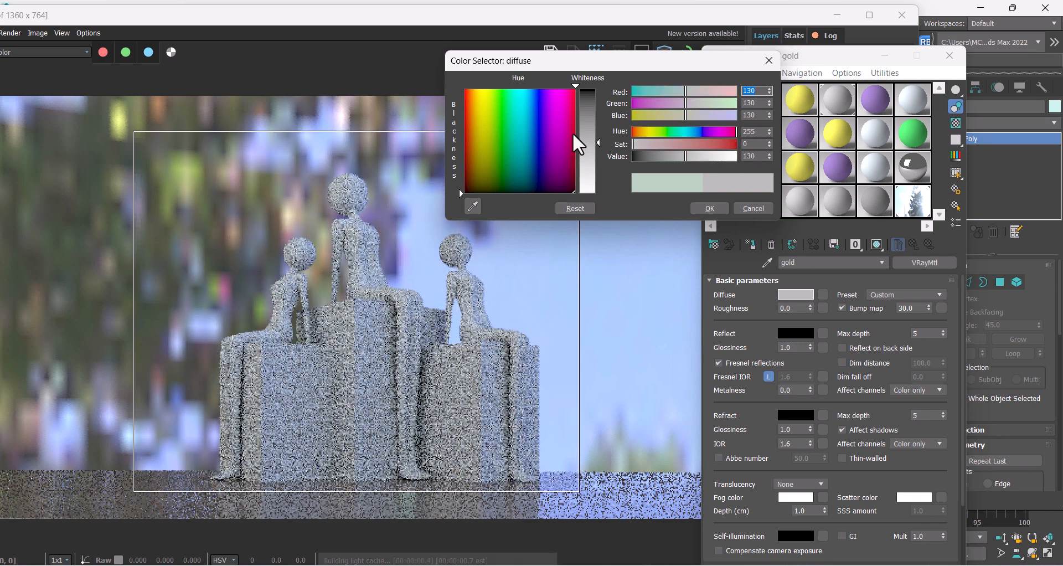
left_click_drag(589, 148, 588, 89)
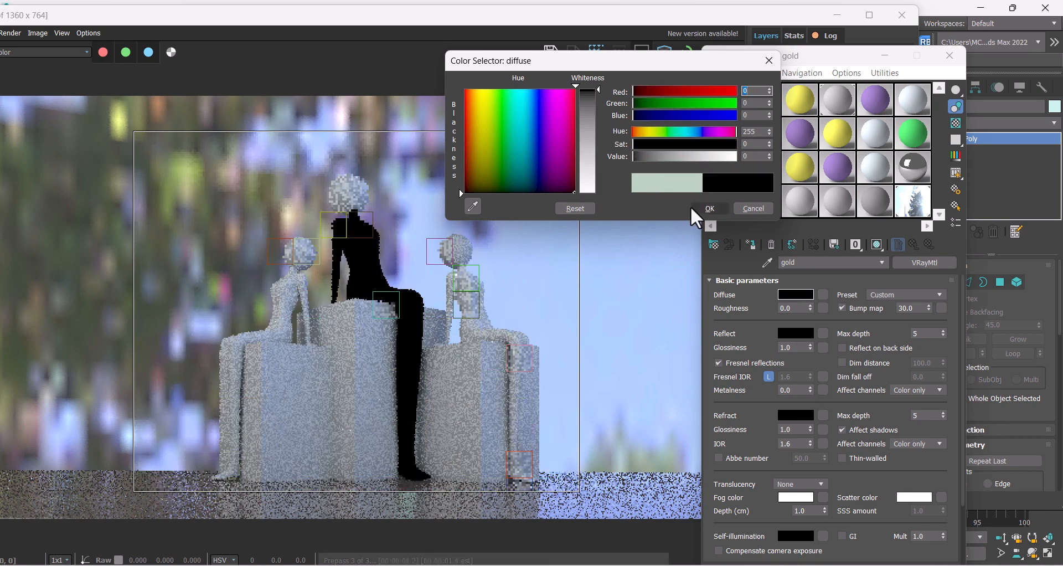
left_click(709, 208)
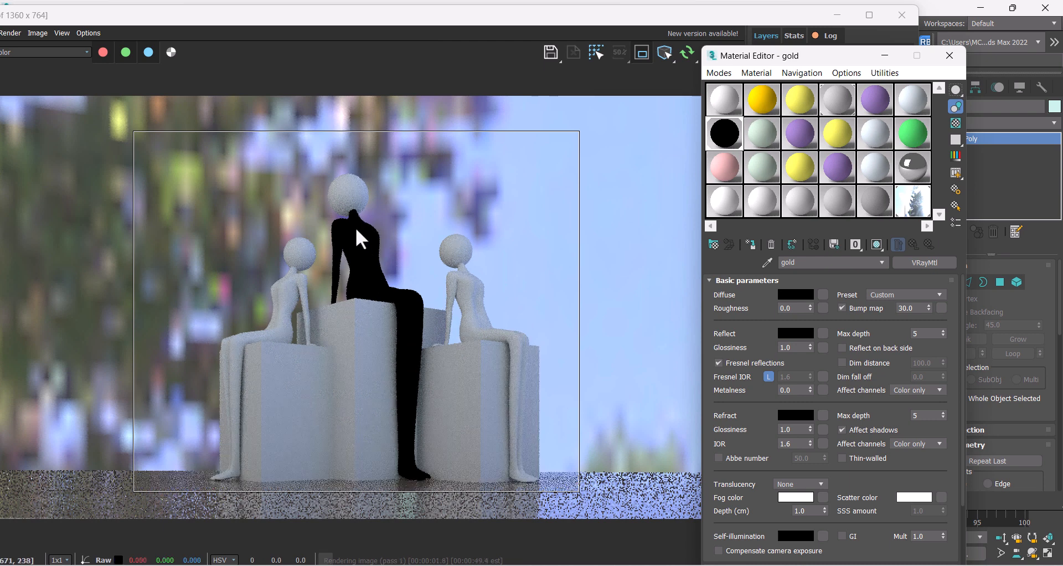
Step: Set the gold material's reflection colour to an orange with red 255, green 124 and blue 28
left_click(783, 334)
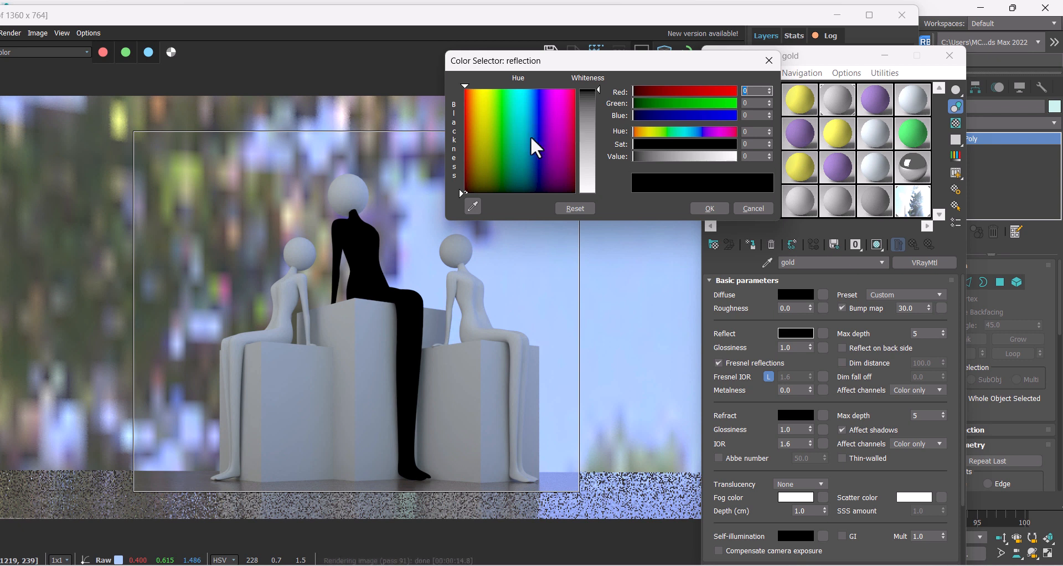
left_click(485, 101)
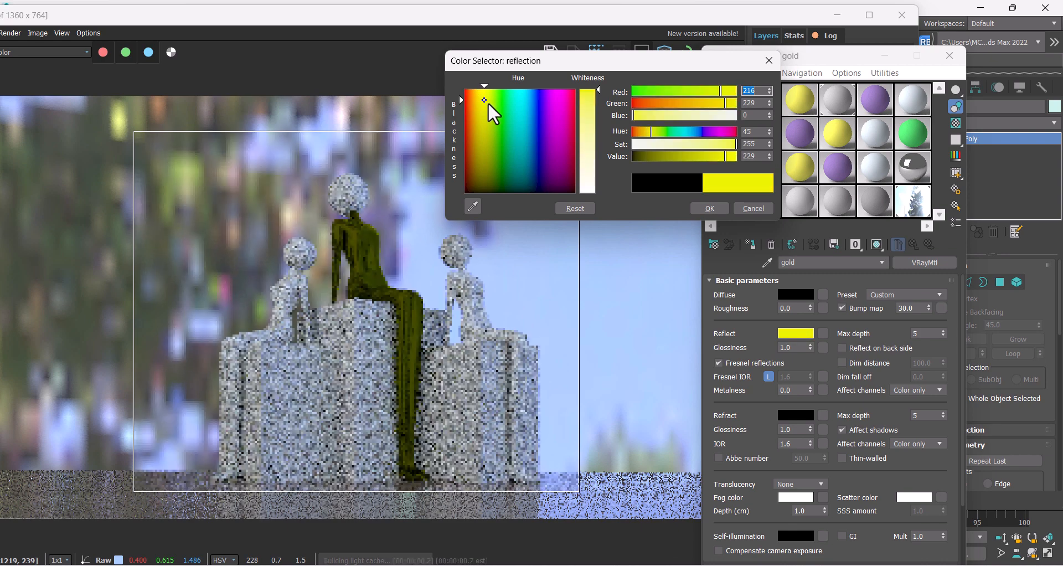
left_click(520, 123)
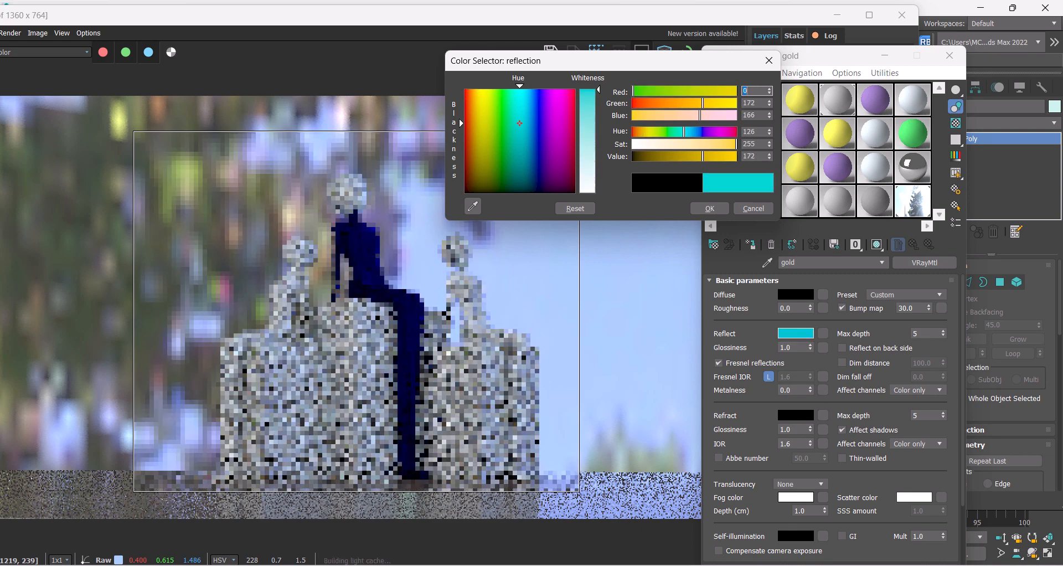
mouse_move(519, 123)
left_mouse_down()
mouse_move(545, 130)
mouse_move(476, 89)
left_mouse_up()
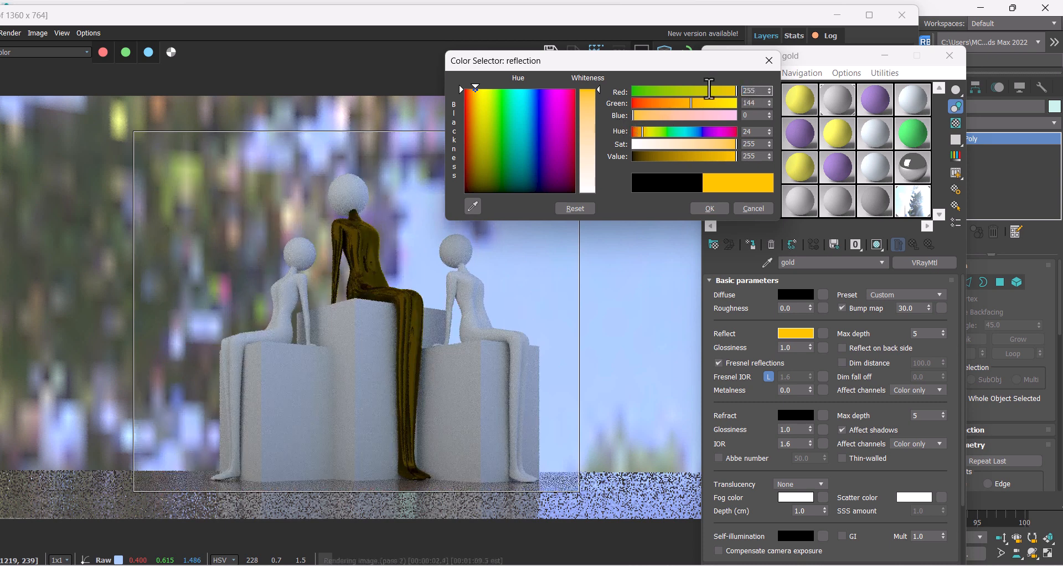
key("Tab")
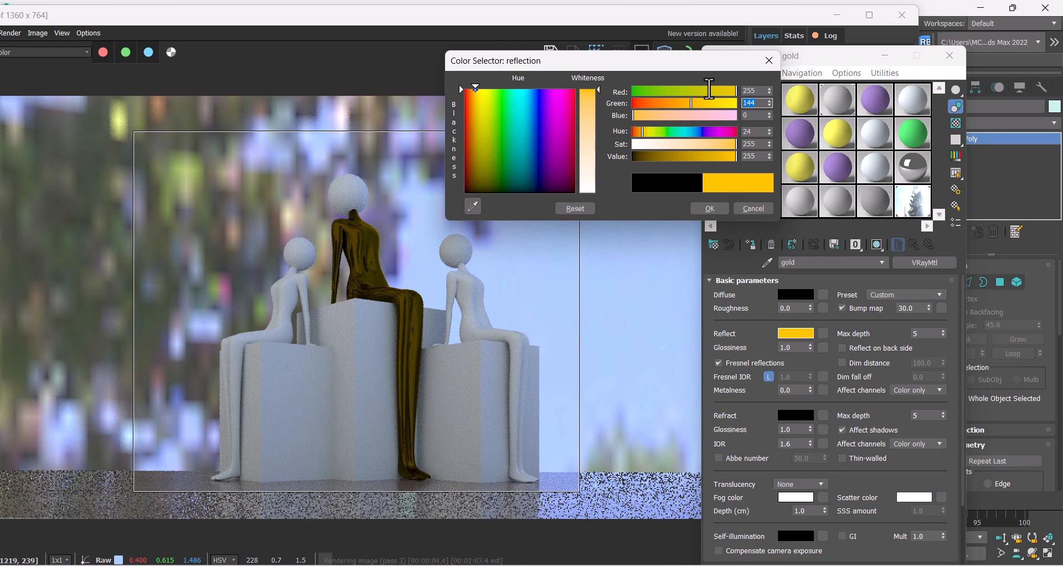
type("124")
key("Tab")
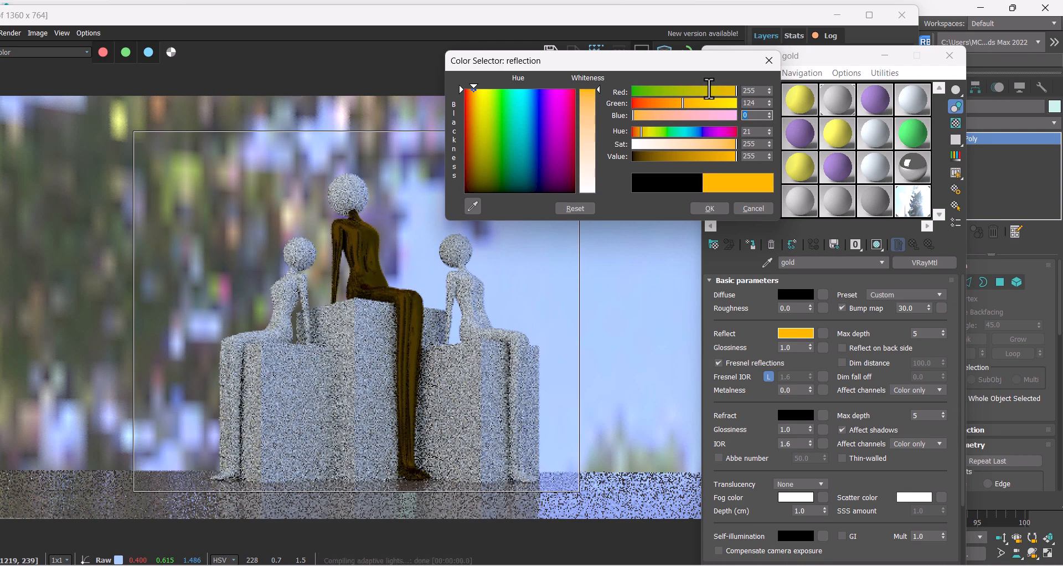
type("2")
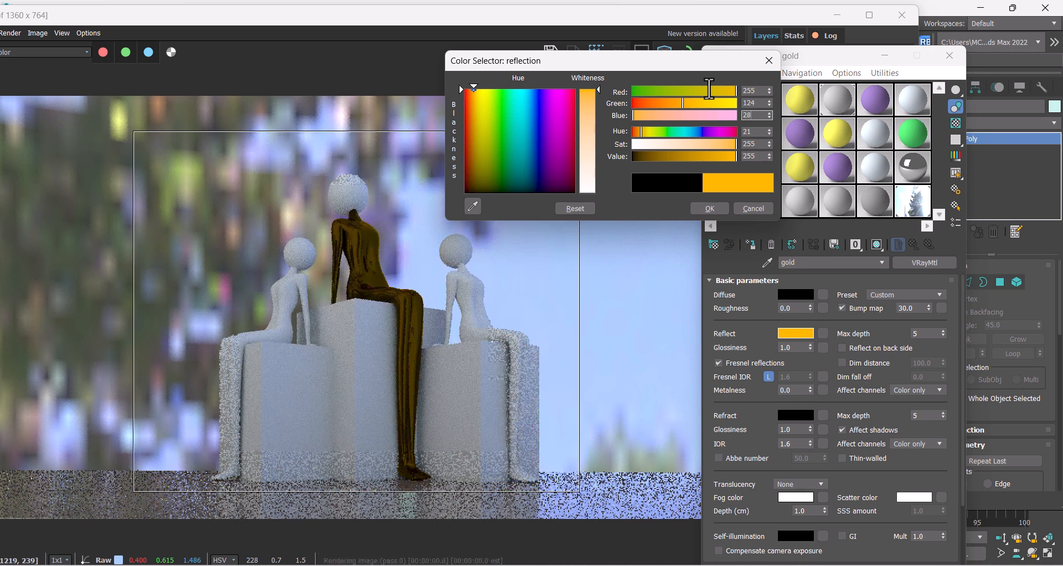
type("8")
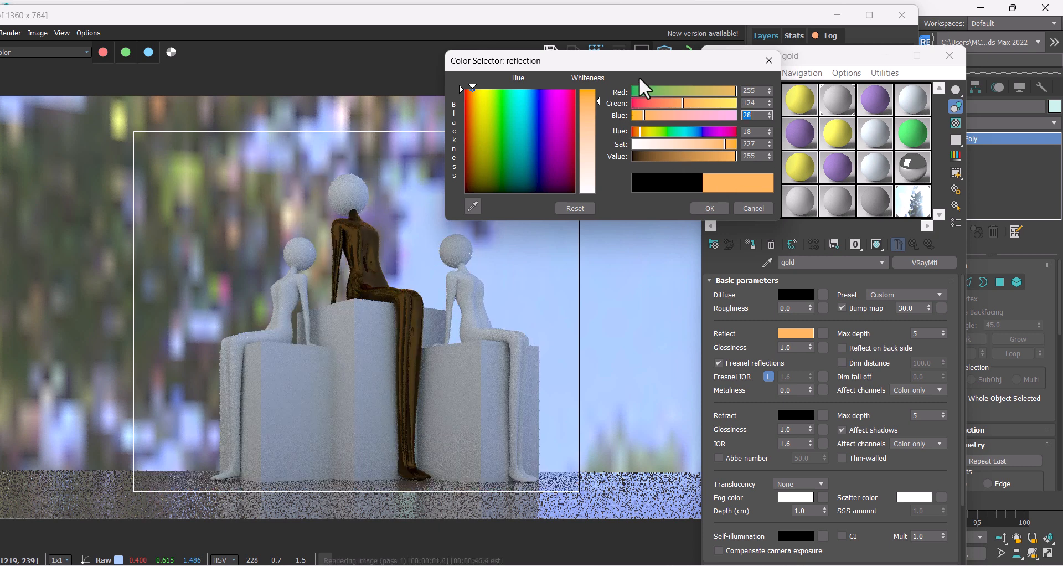
Step: Accept the orange reflection colour, set the gold material's reflection glossiness to 0.98 and turn off its Fresnel reflections
left_click_drag(649, 65, 621, 69)
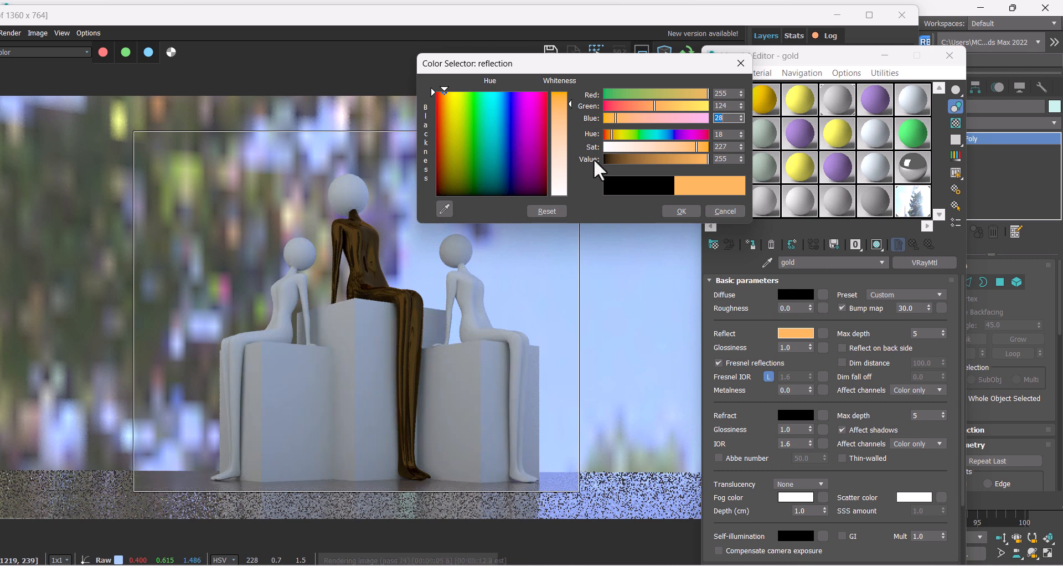
left_click(673, 213)
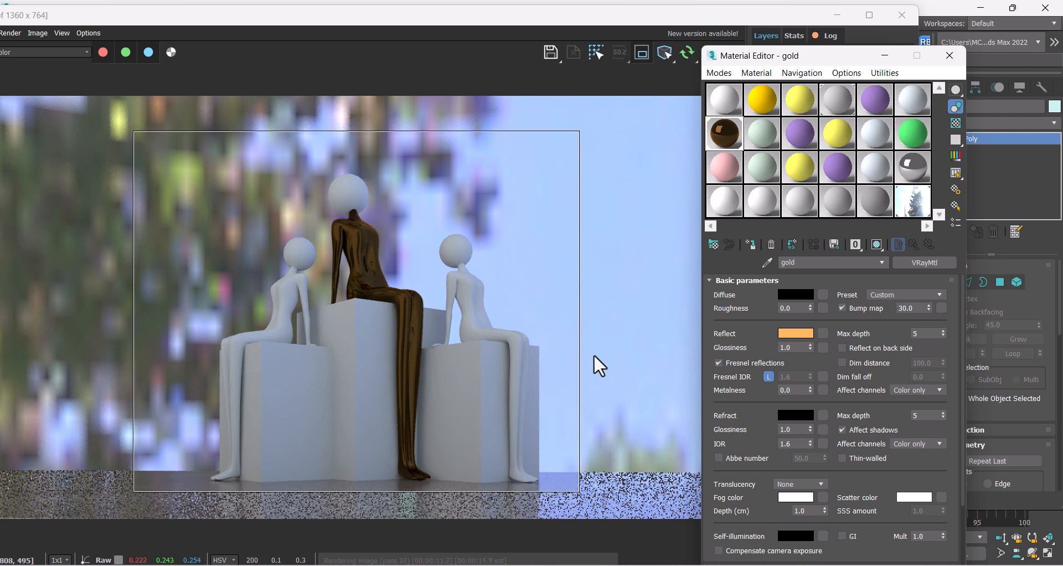
left_click_drag(826, 61, 810, 50)
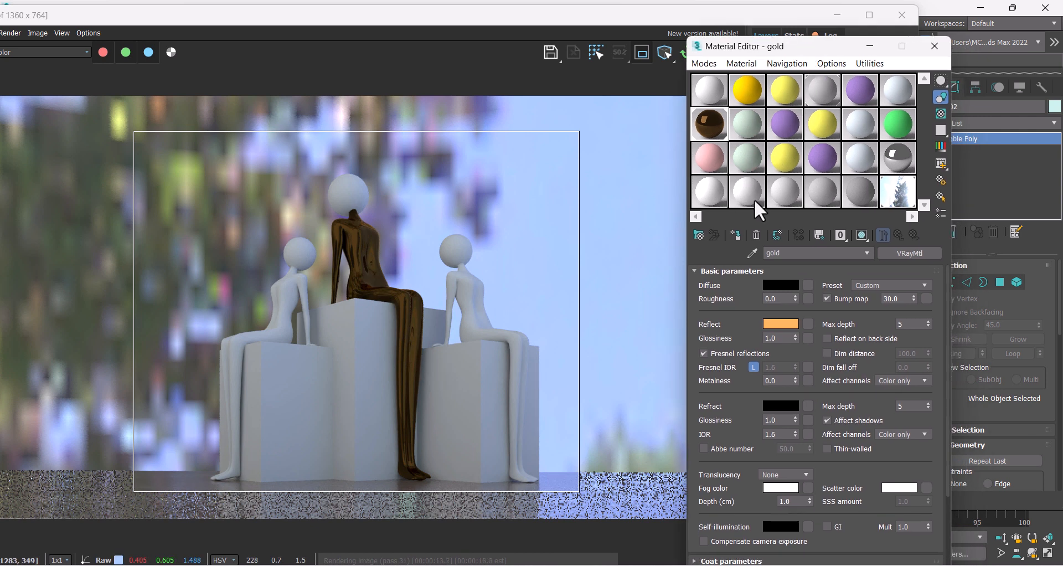
left_click_drag(778, 340, 758, 340)
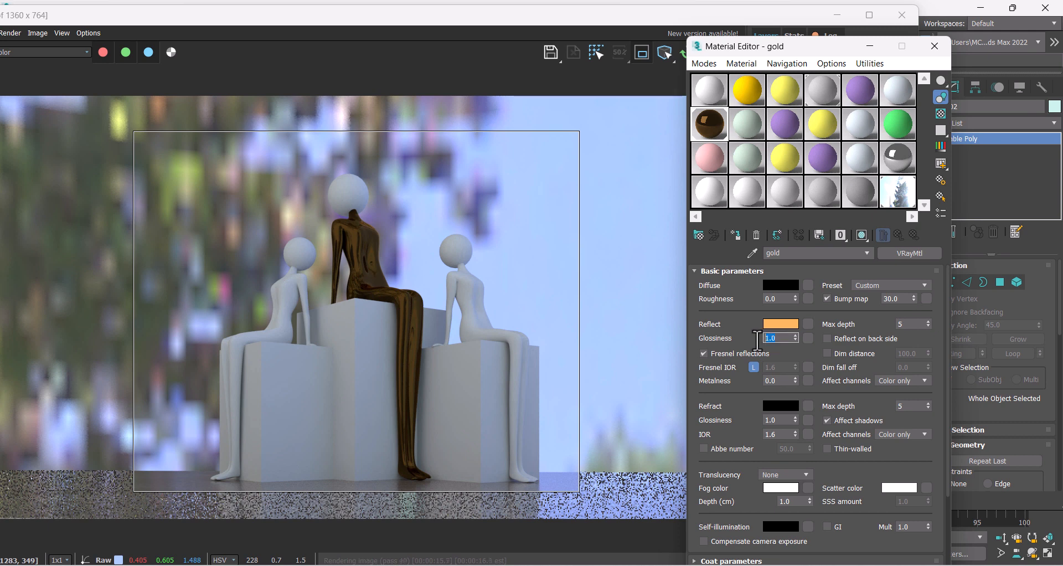
key("BackSpace")
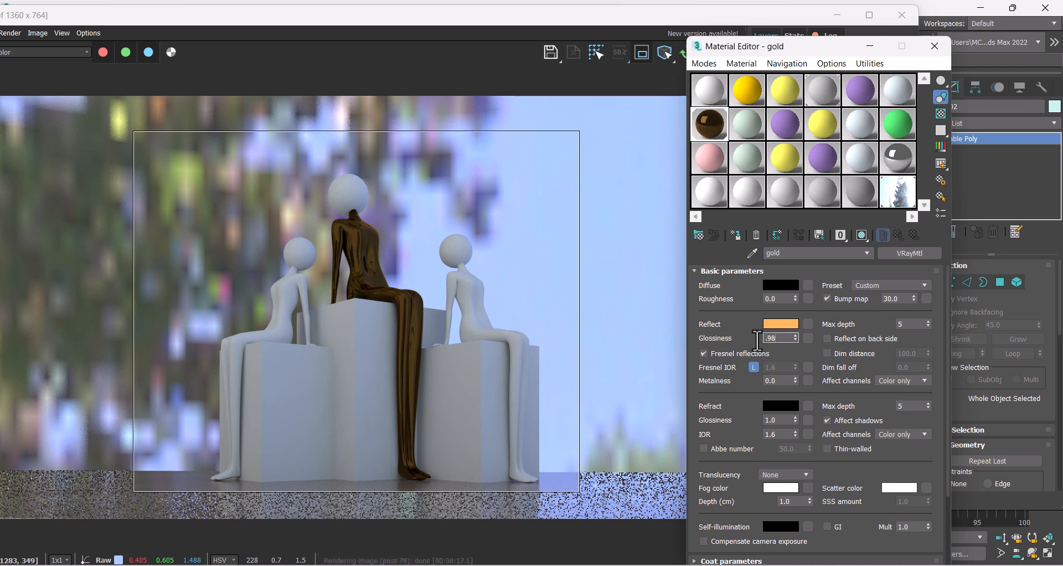
key("Return")
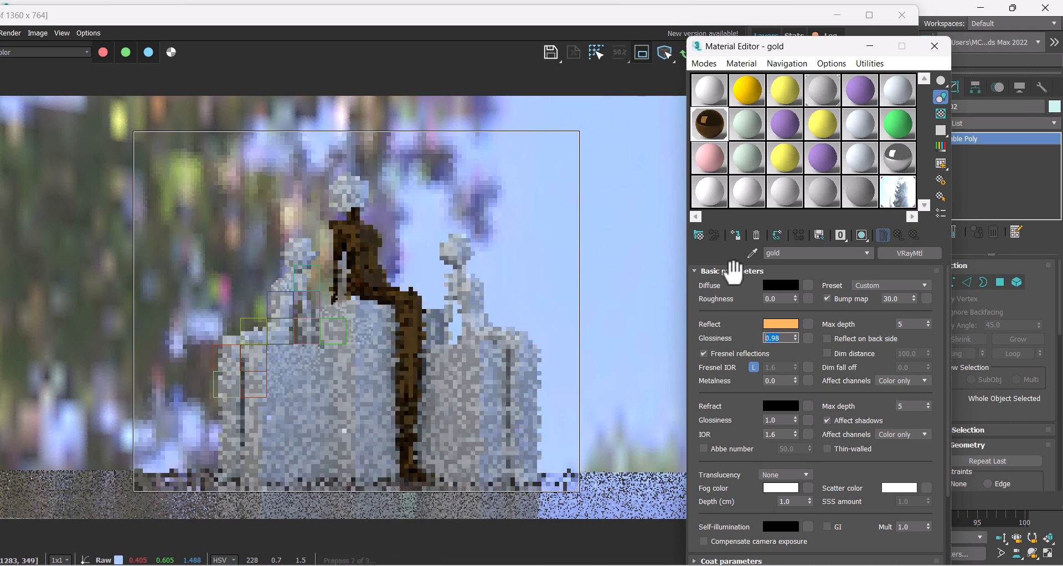
left_click(725, 353)
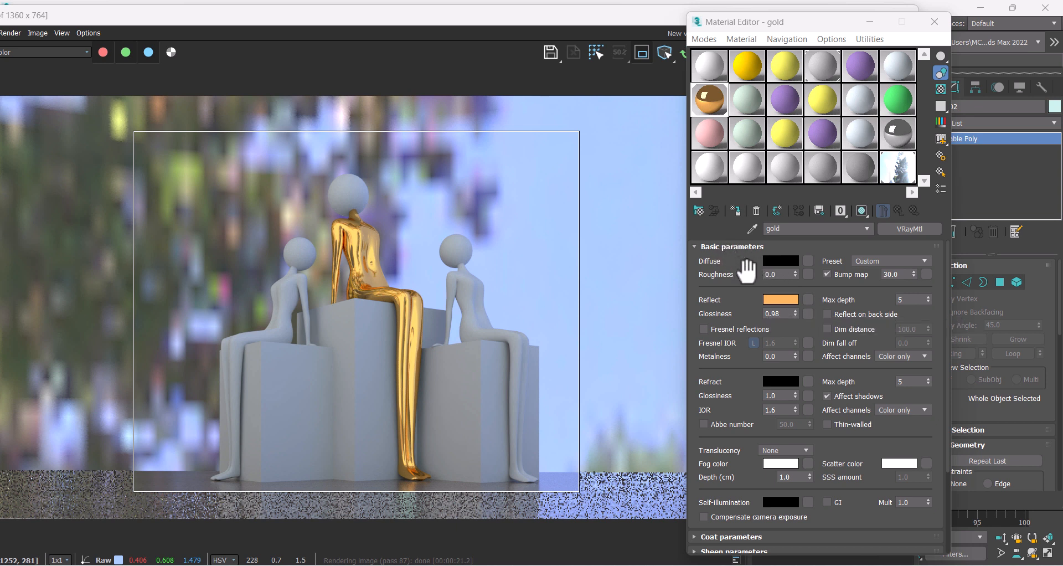
Step: Review the gold material's diffuse colour and leave it unchanged
left_click(774, 263)
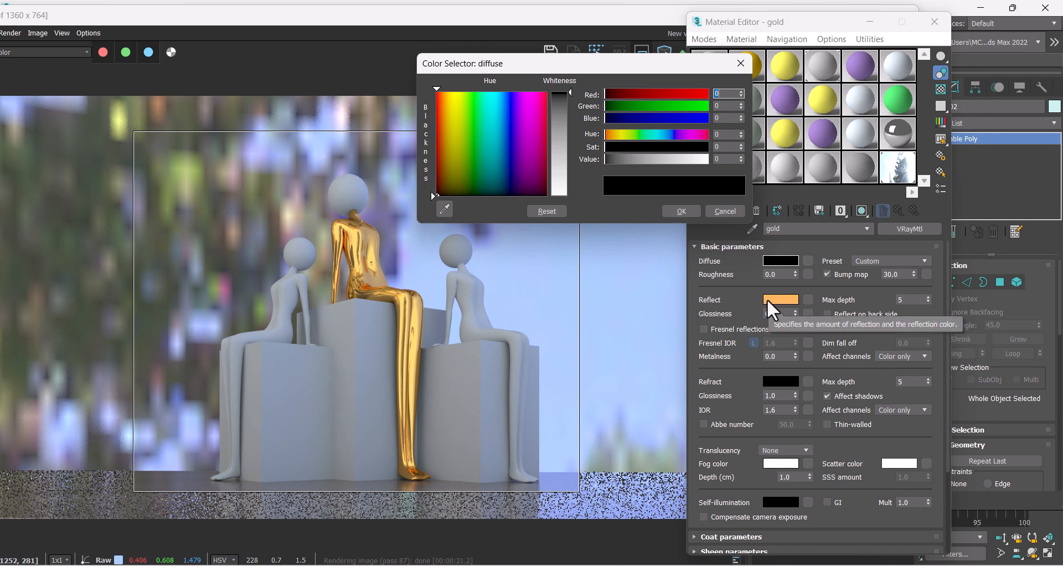
left_click(715, 210)
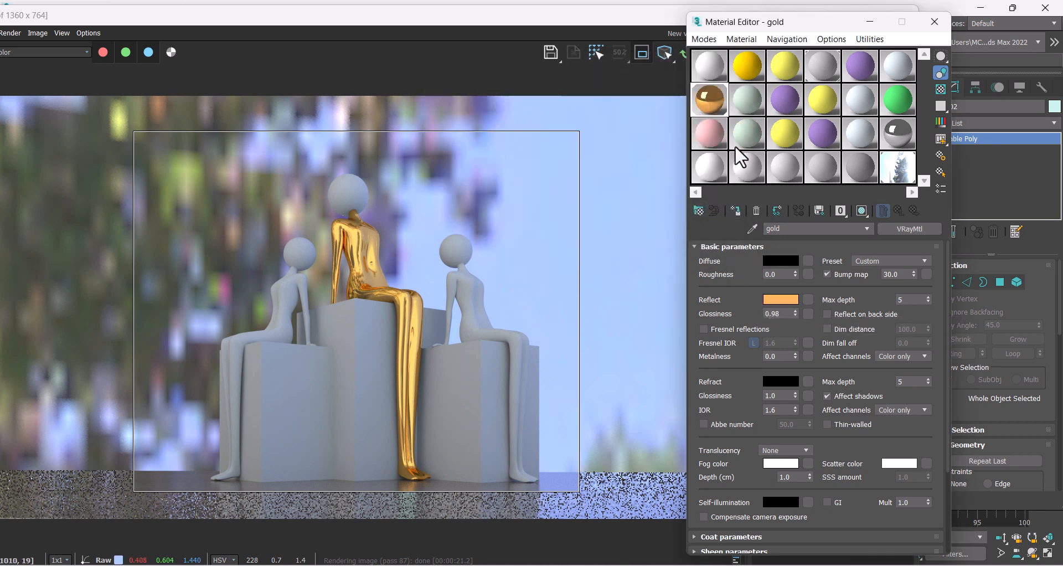
Step: Rename Material #14 as Materidf14 and set its diffuse colour to orange with red 254, green 120 and blue 0
left_click(739, 102)
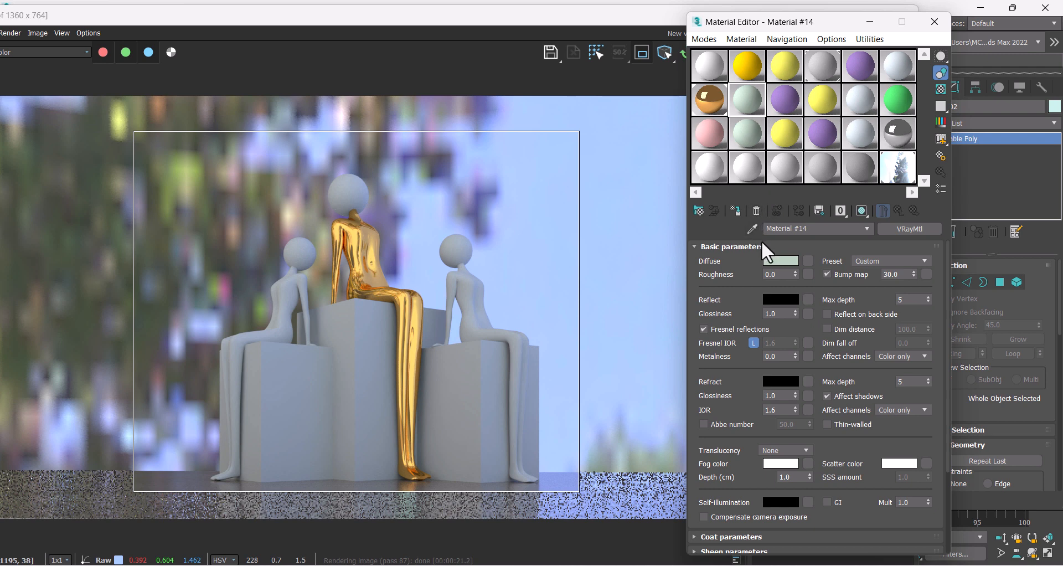
left_click_drag(787, 230, 799, 229)
type("df")
left_click(770, 259)
left_click_drag(462, 126, 447, 92)
left_click_drag(559, 133, 559, 92)
left_click_drag(447, 92, 445, 92)
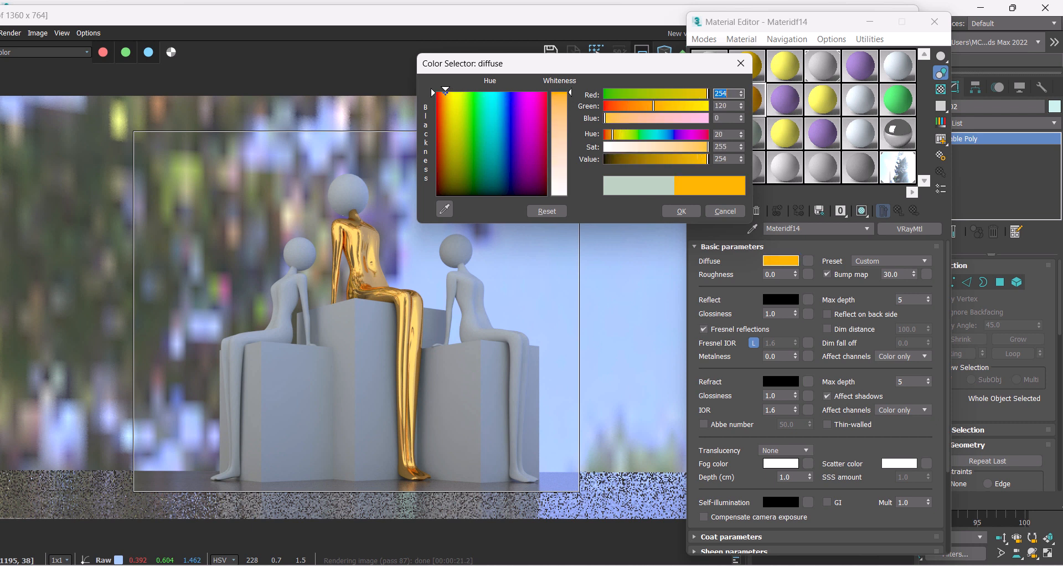
left_click(681, 211)
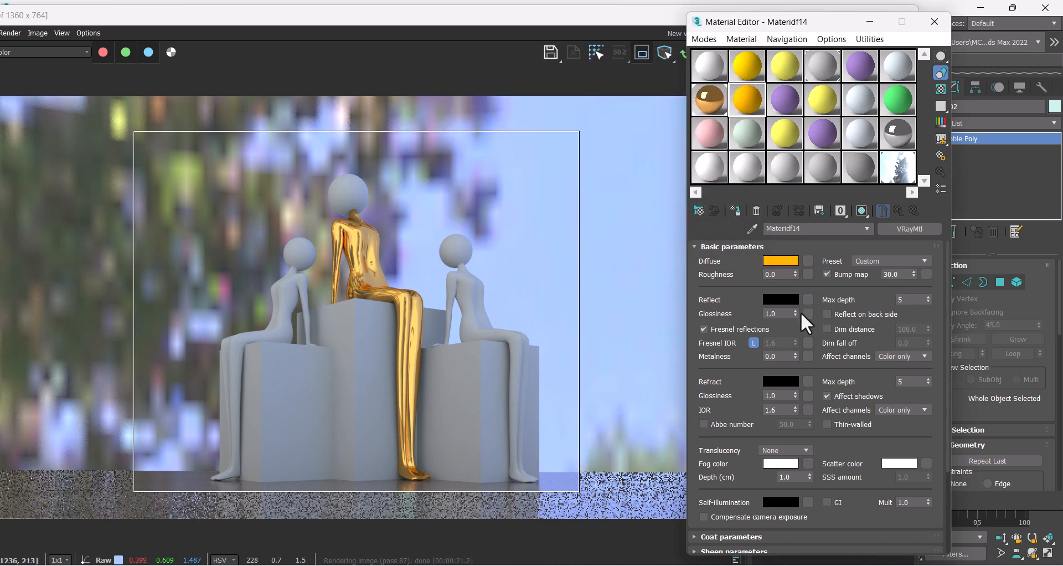
Step: Set the reflection colour of Materidf14 to a neutral grey with value 126
left_click(781, 299)
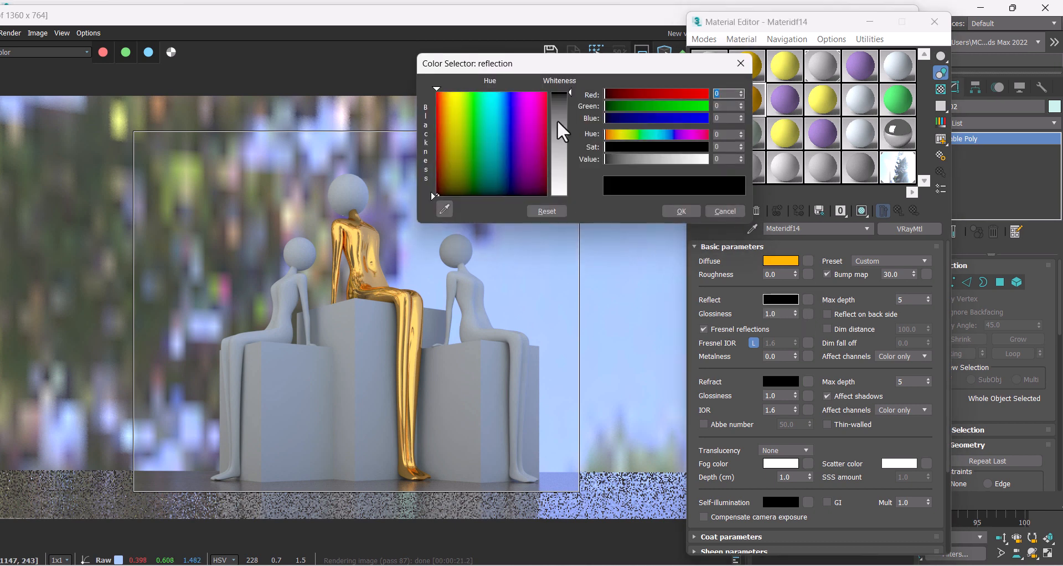
mouse_move(557, 120)
left_mouse_down()
mouse_move(563, 104)
mouse_move(559, 144)
left_mouse_up()
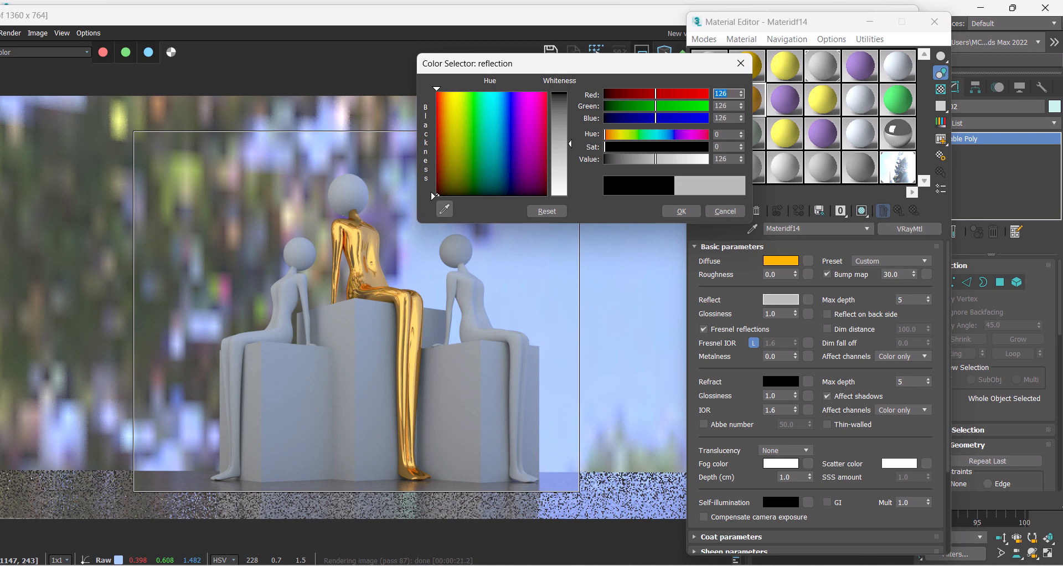
left_click(681, 211)
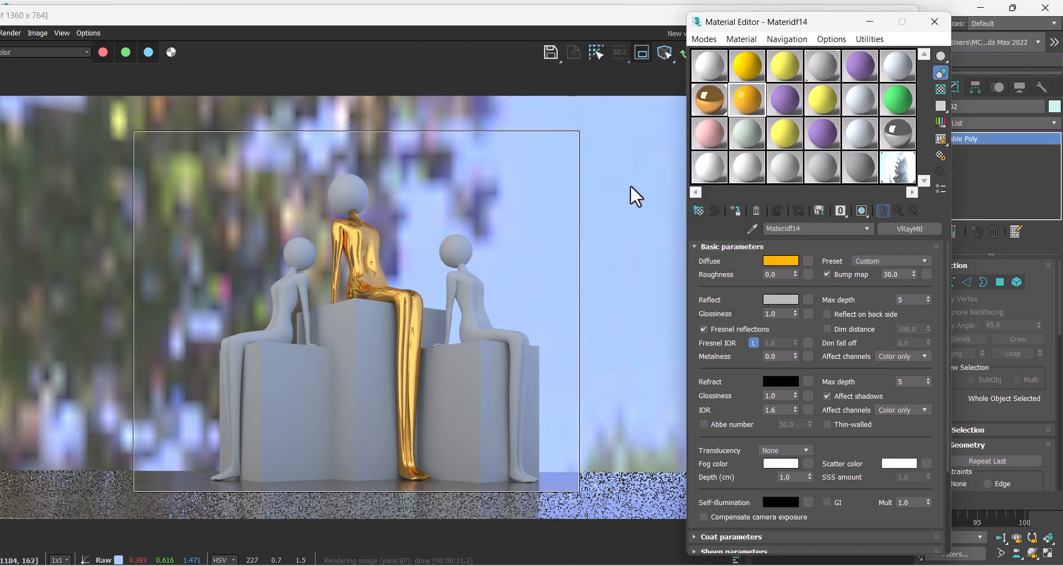
Step: Assign Materidf14 to the middle seated figure and turn off the material's Fresnel reflections
left_click(734, 211)
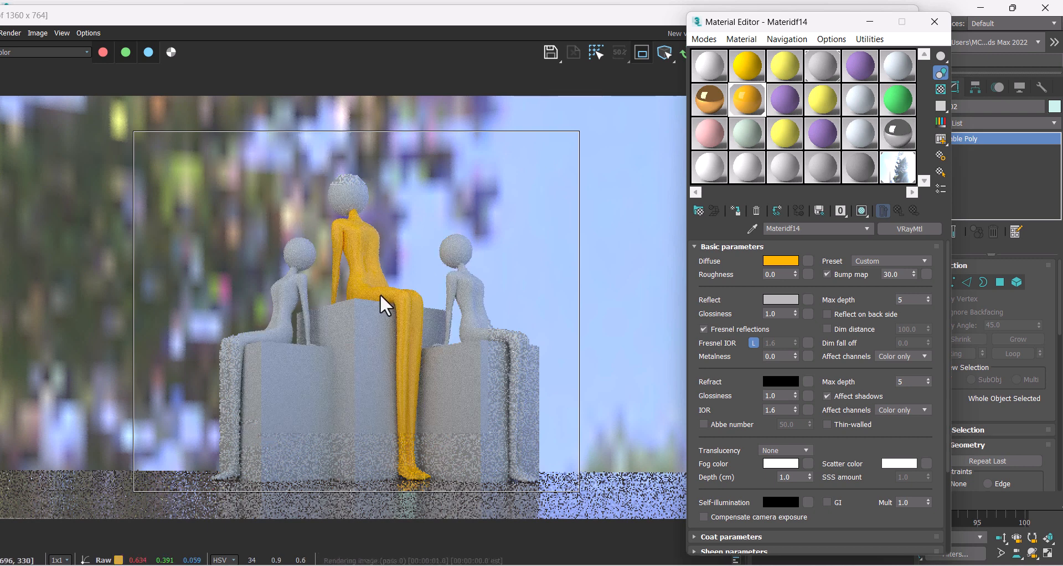
left_click(732, 330)
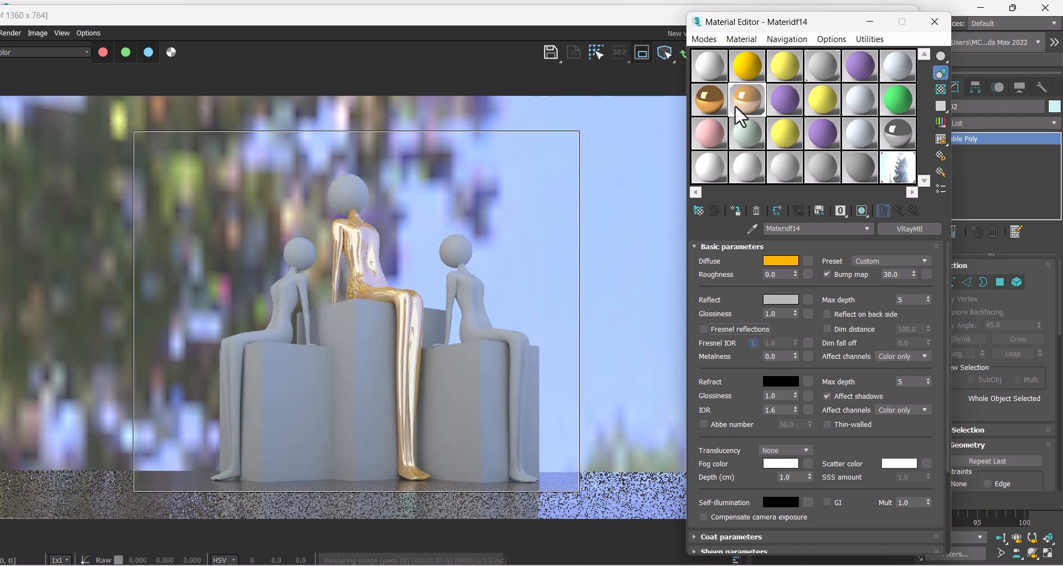
Step: Assign the gold material back to the middle seated figure
left_click(709, 110)
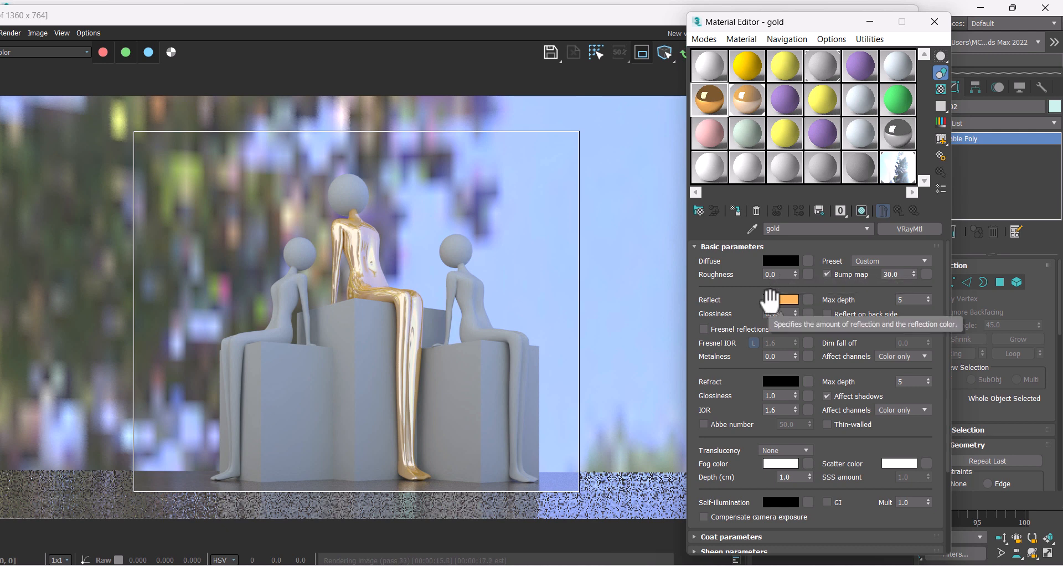
left_click(732, 211)
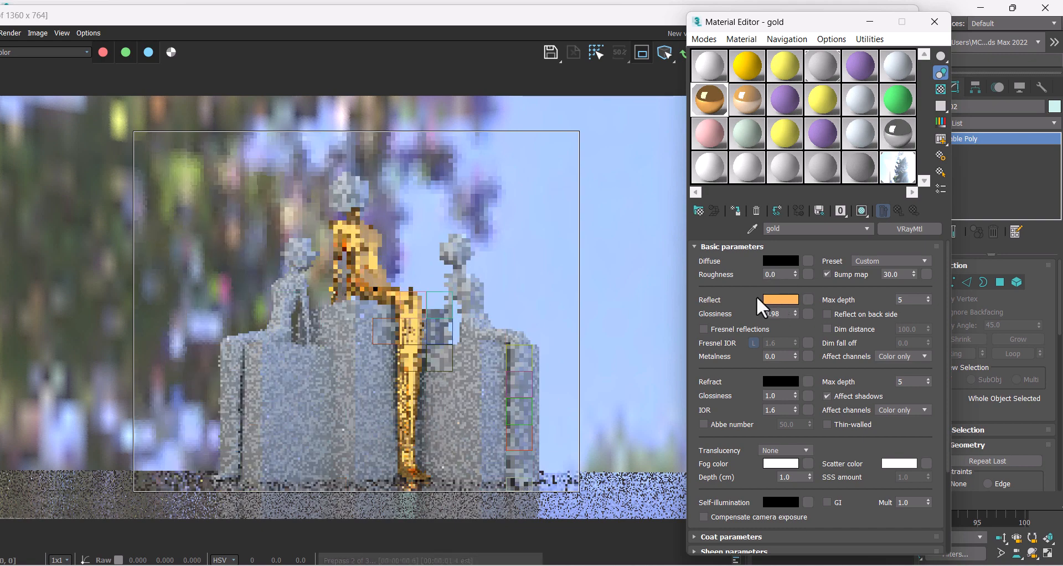
Step: Try a blue reflection colour with red 28, green 127 and blue 160 on the gold material
left_click(775, 299)
mouse_move(444, 90)
left_mouse_down()
mouse_move(490, 90)
mouse_move(474, 89)
left_mouse_up()
left_click(496, 135)
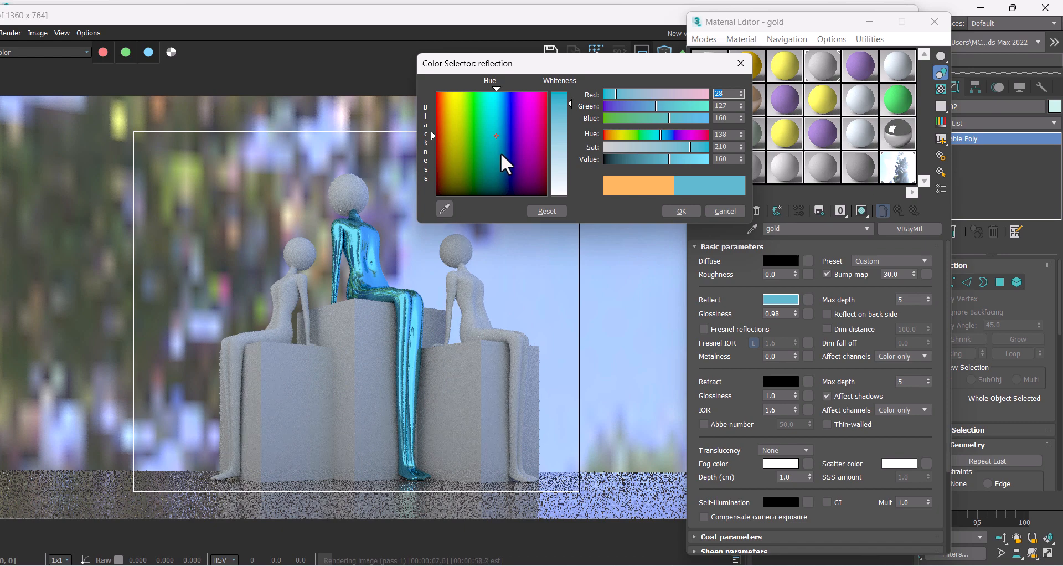
left_click(710, 210)
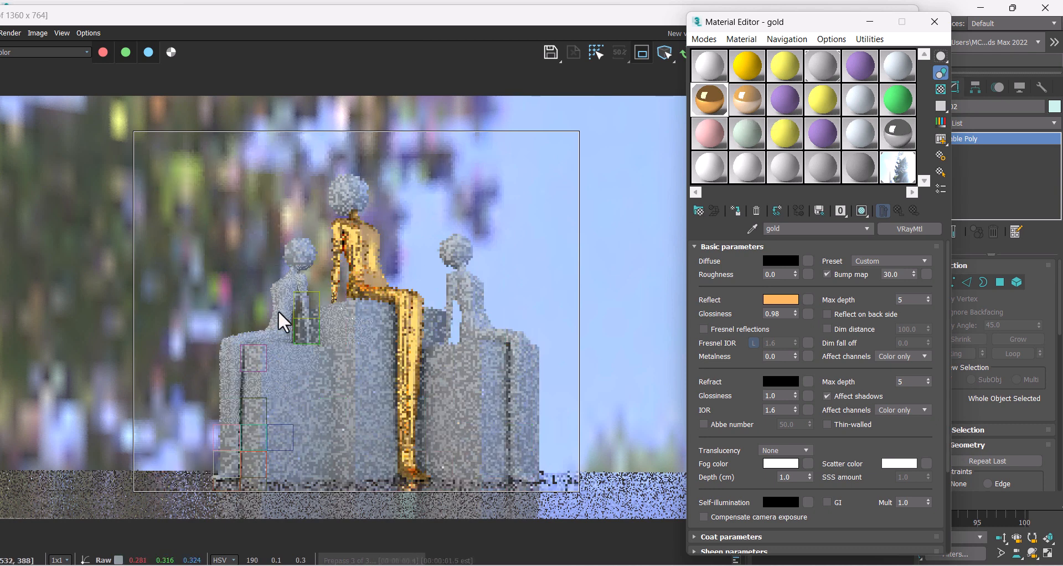
Step: Rename the Materidf14 material as steeel
left_click(739, 106)
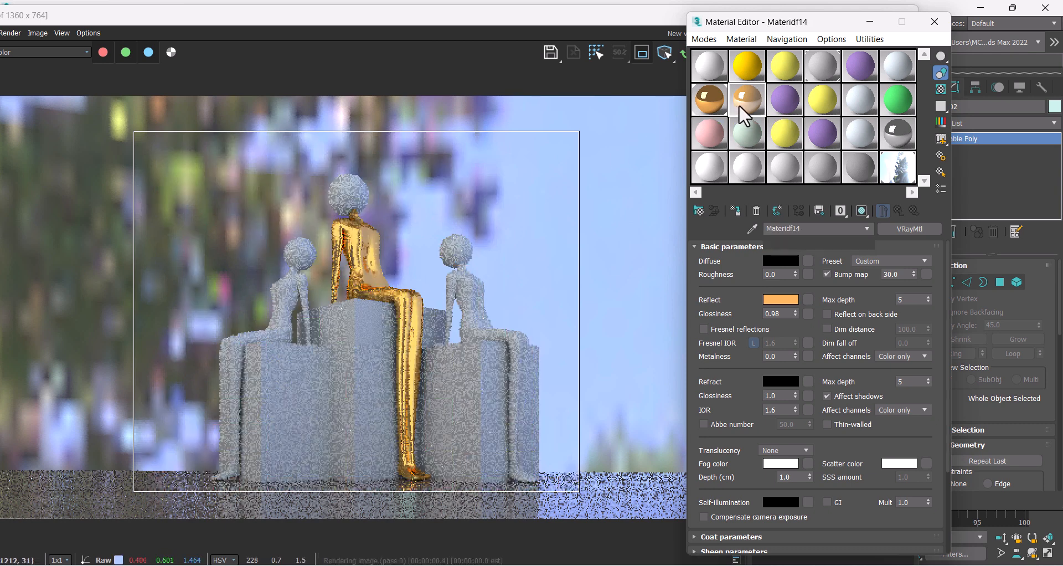
left_click(808, 230)
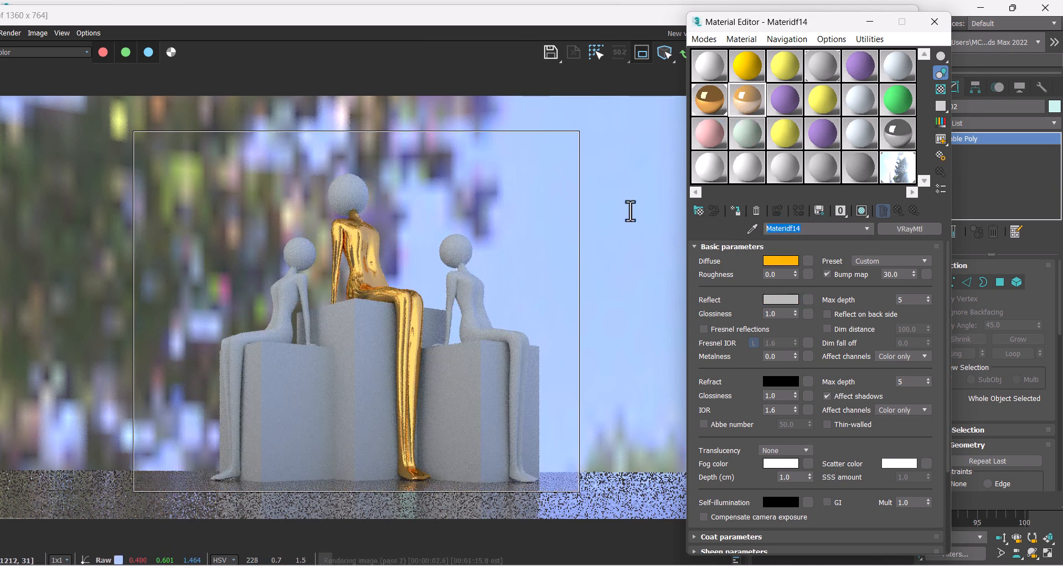
type("steeel")
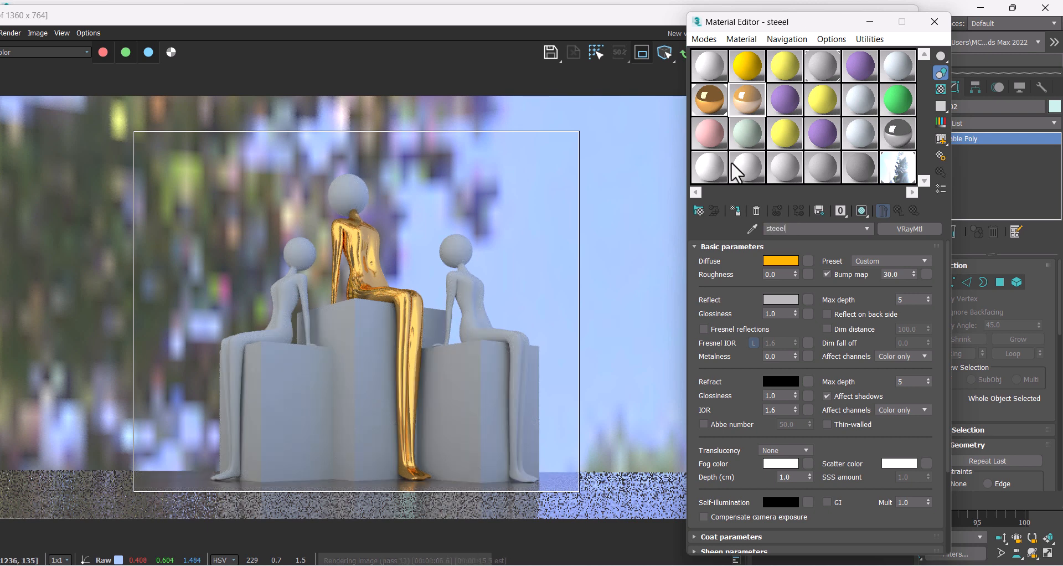
Step: Replace the steeel material with a fresh VRayMtl that has default settings
left_click(907, 225)
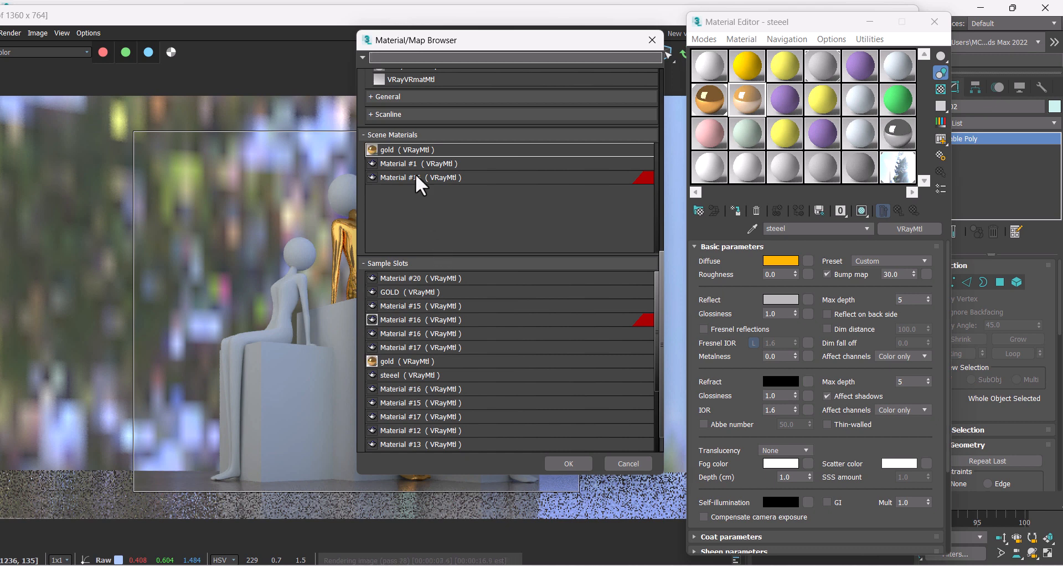
scroll(396, 138, "up", 3)
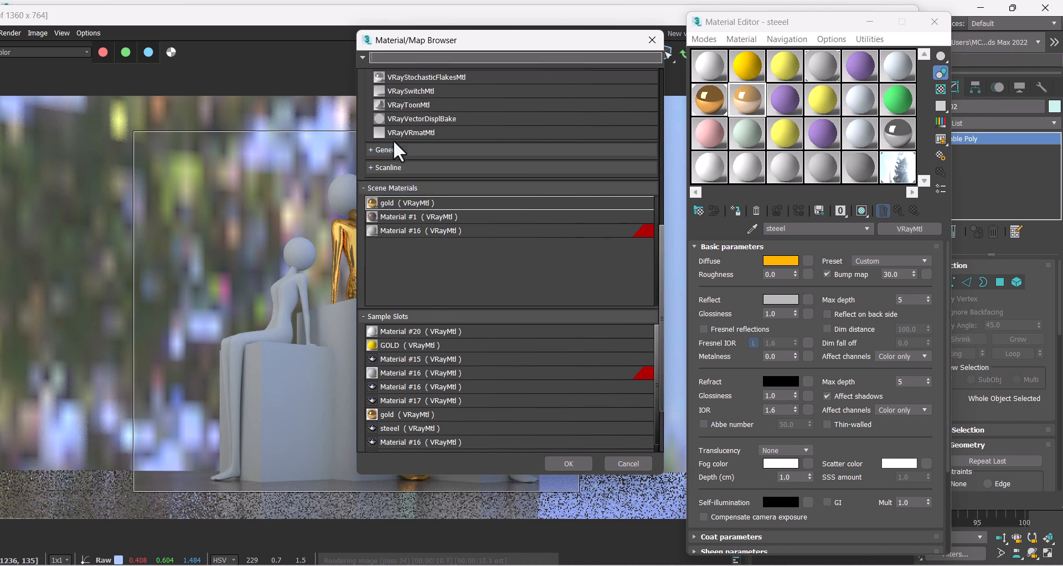
scroll(407, 138, "up", 15)
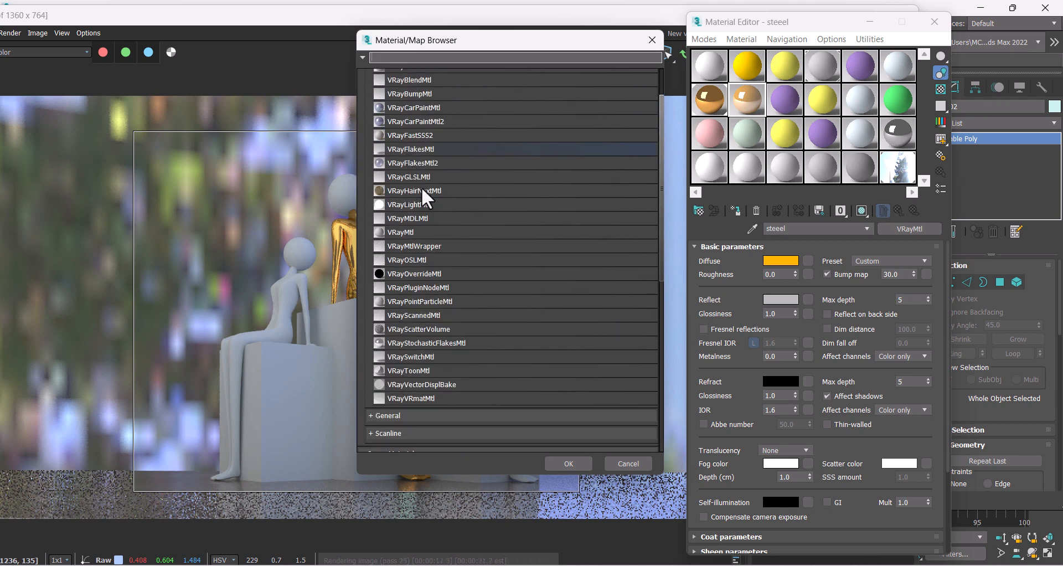
double_click(418, 231)
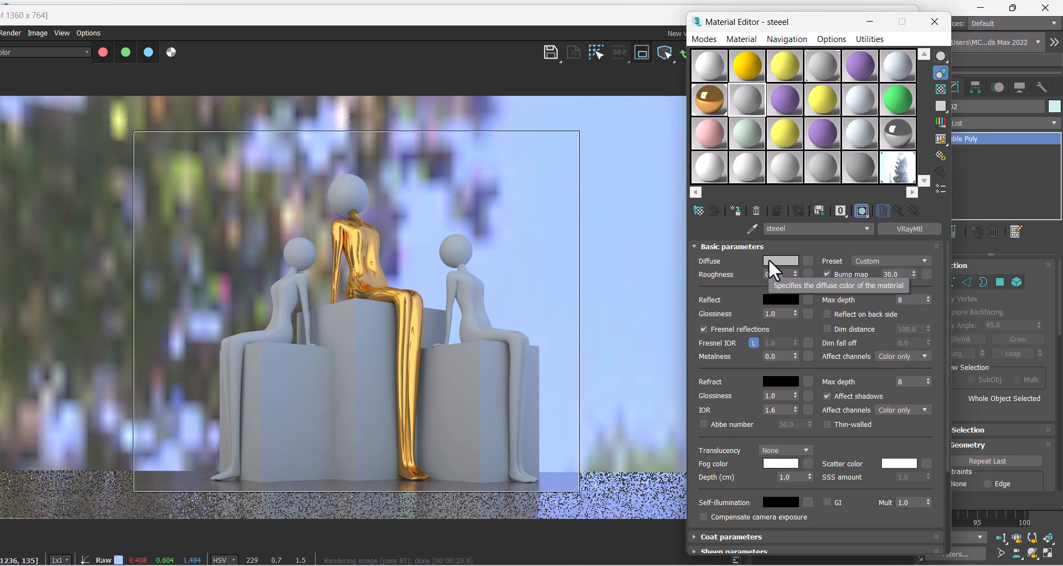
Step: Set the steeel material's diffuse colour to pure black
left_click(769, 258)
left_click_drag(545, 144, 431, 192)
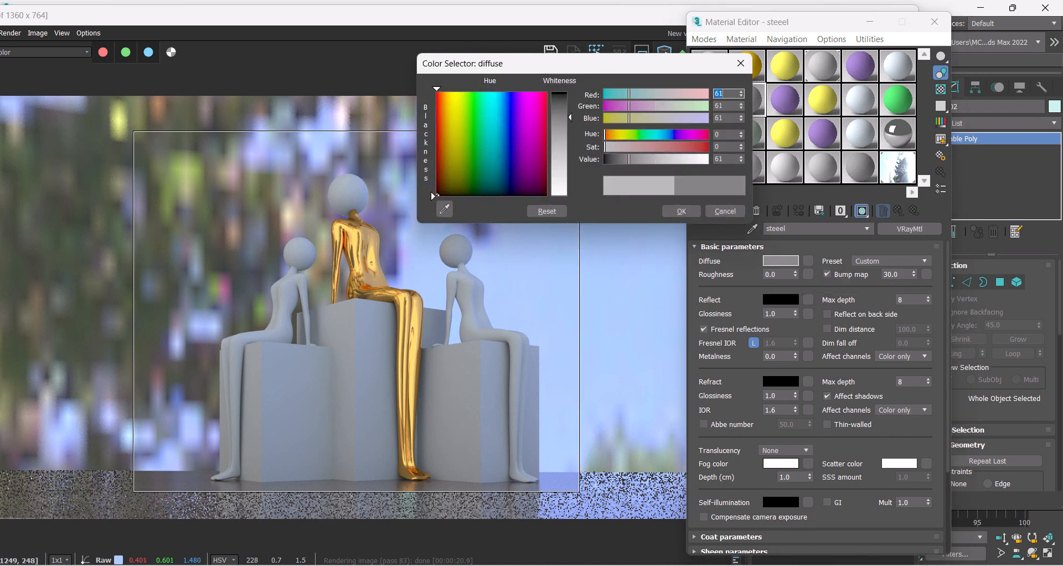
left_click(682, 211)
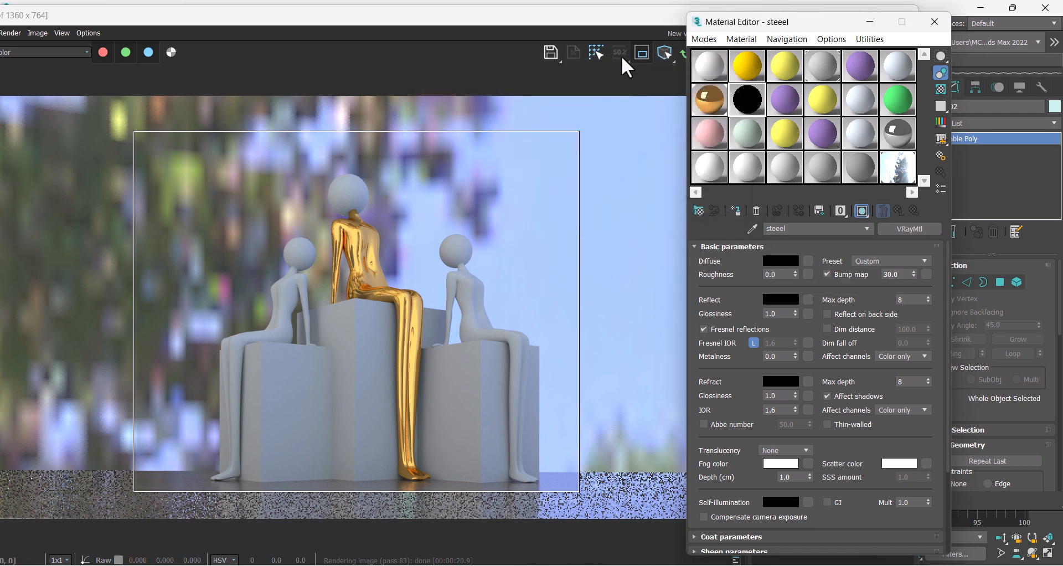
Step: Assign the steeel material to the left seated figure and bring back the frame buffer with the Material Editor in front
left_click_drag(597, 19, 601, 306)
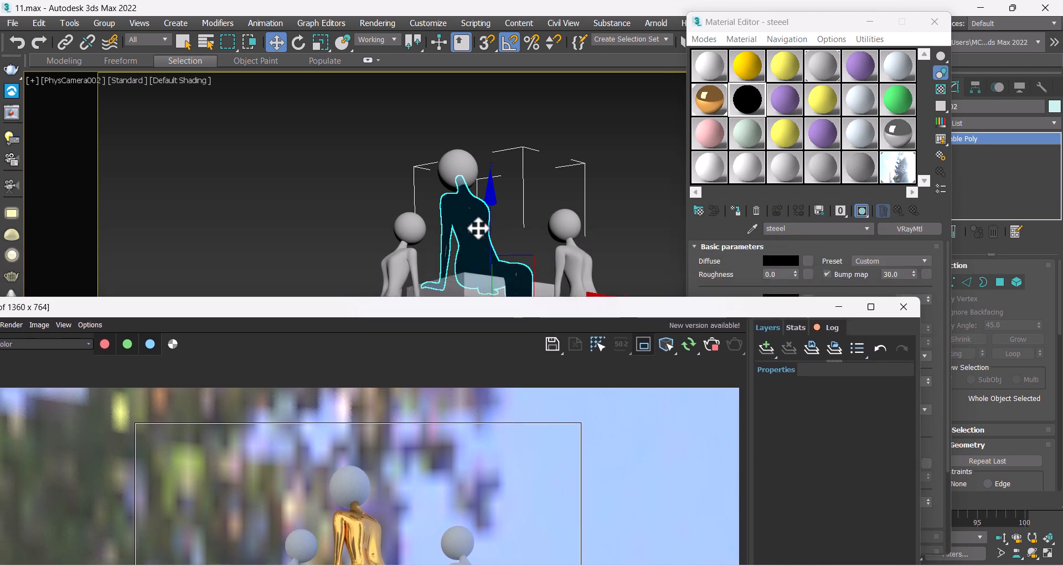
left_click(405, 258)
left_click(737, 210)
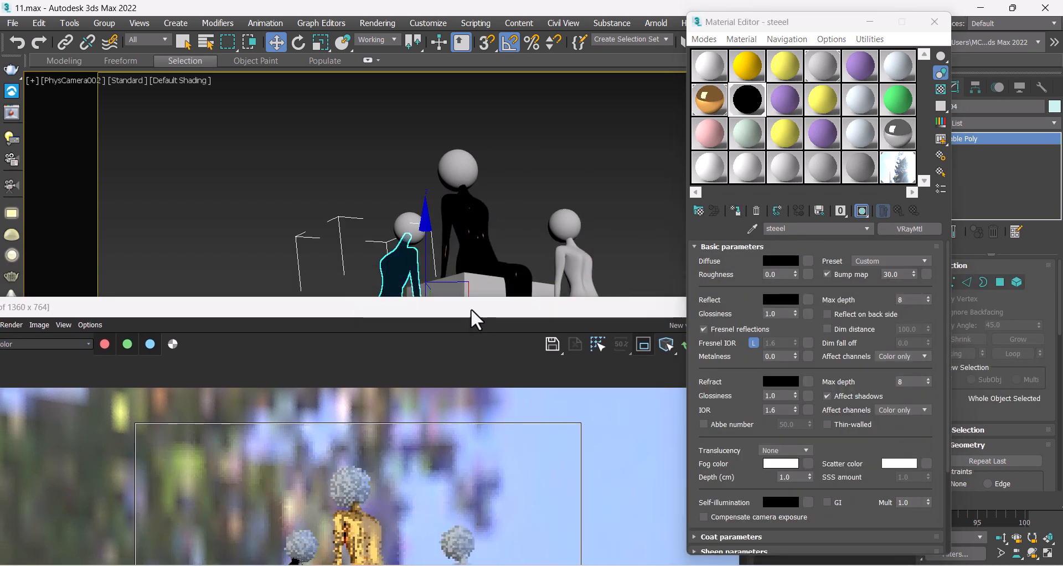
left_click_drag(471, 308, 473, 19)
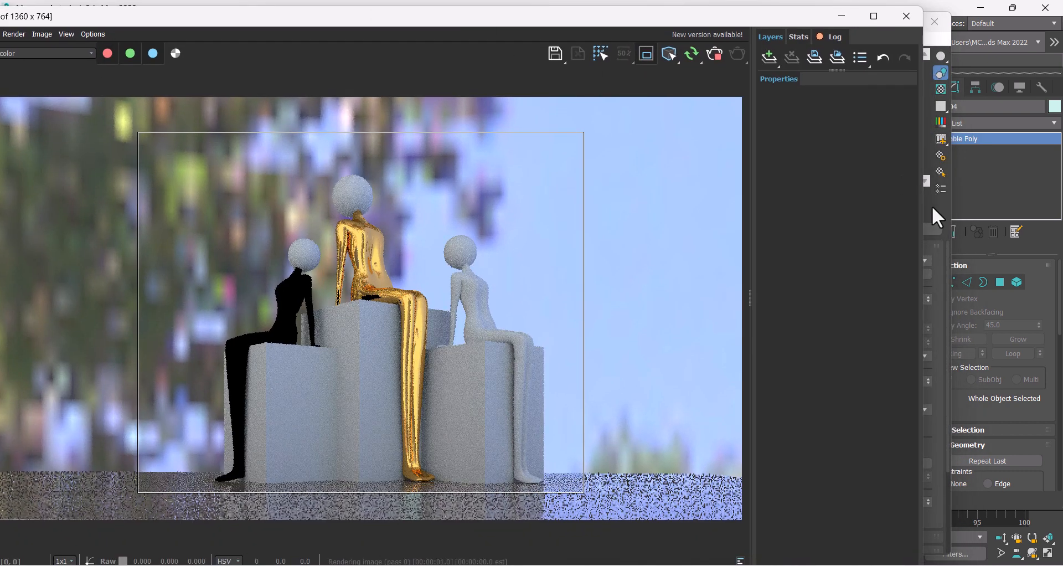
left_click(932, 205)
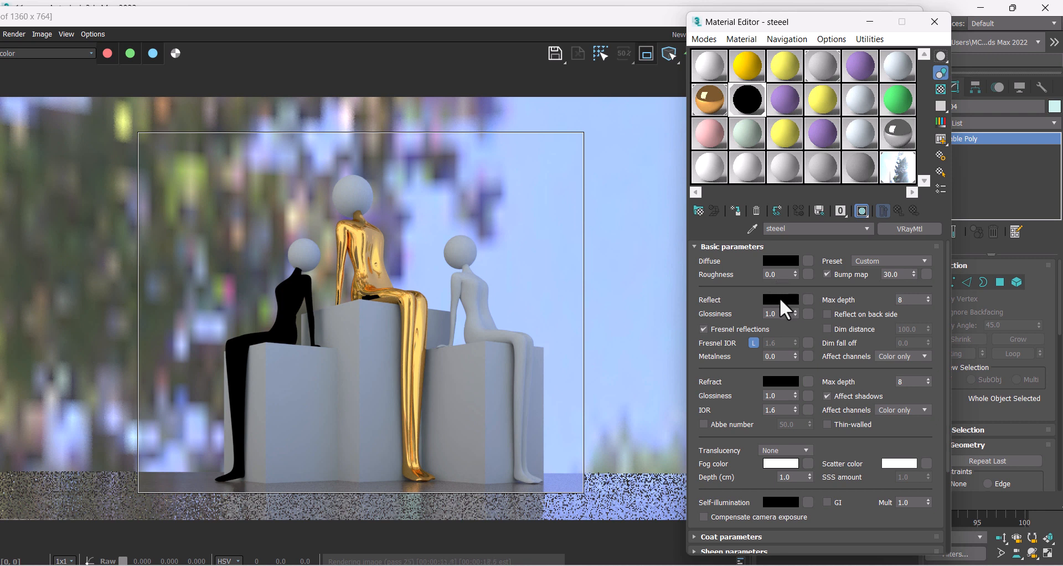
Step: Set the steeel material's reflection colour to a light grey with value 163 and turn off its Fresnel reflections
left_click(780, 297)
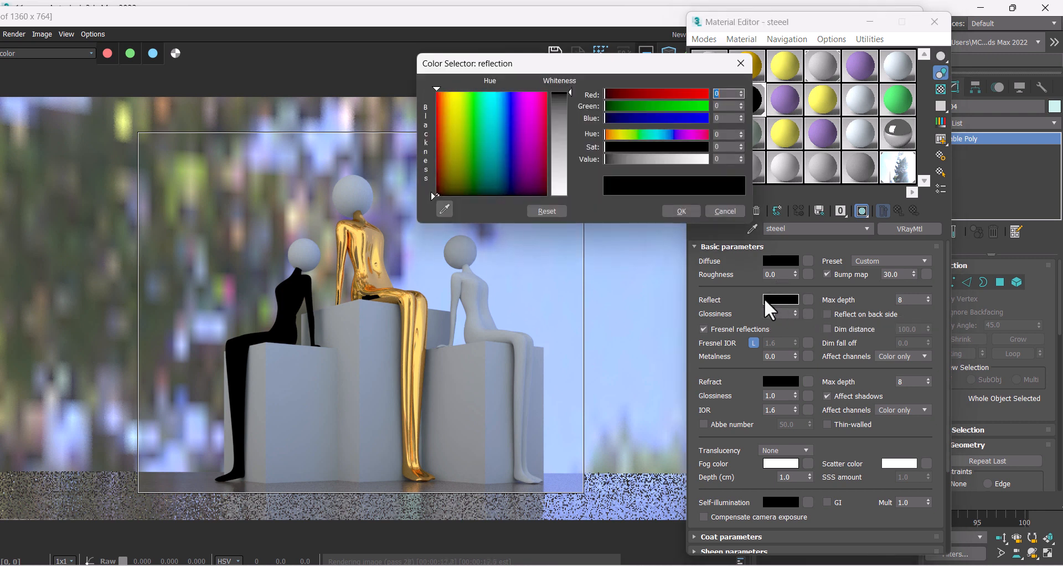
left_click_drag(603, 61, 857, 18)
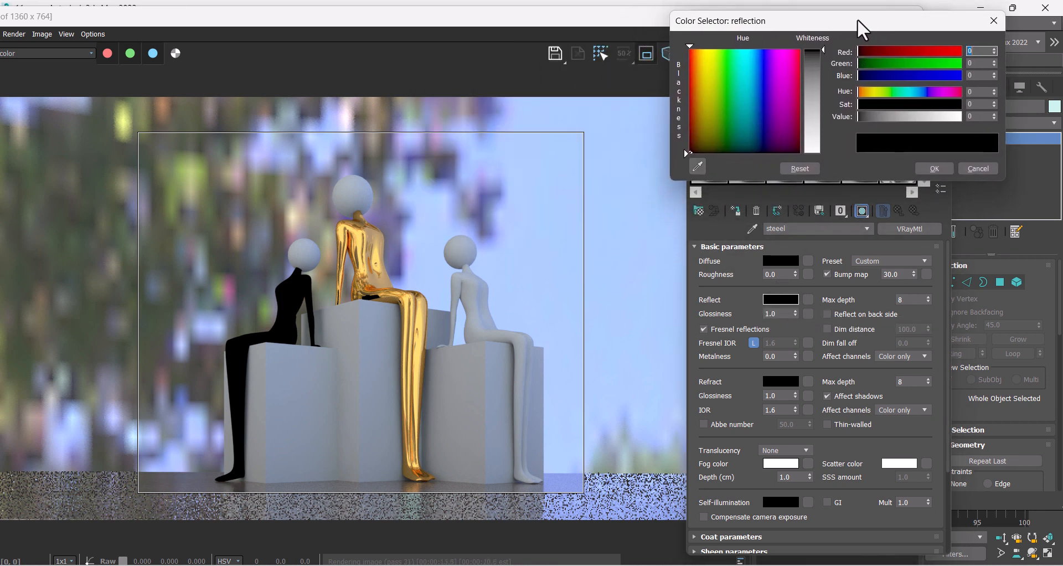
left_click_drag(816, 71, 814, 116)
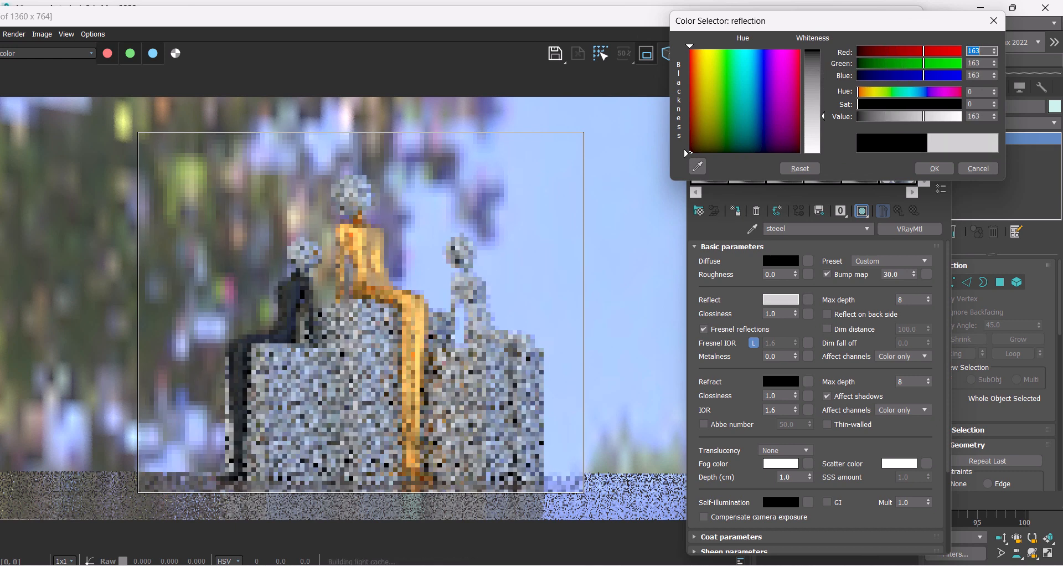
left_click(934, 168)
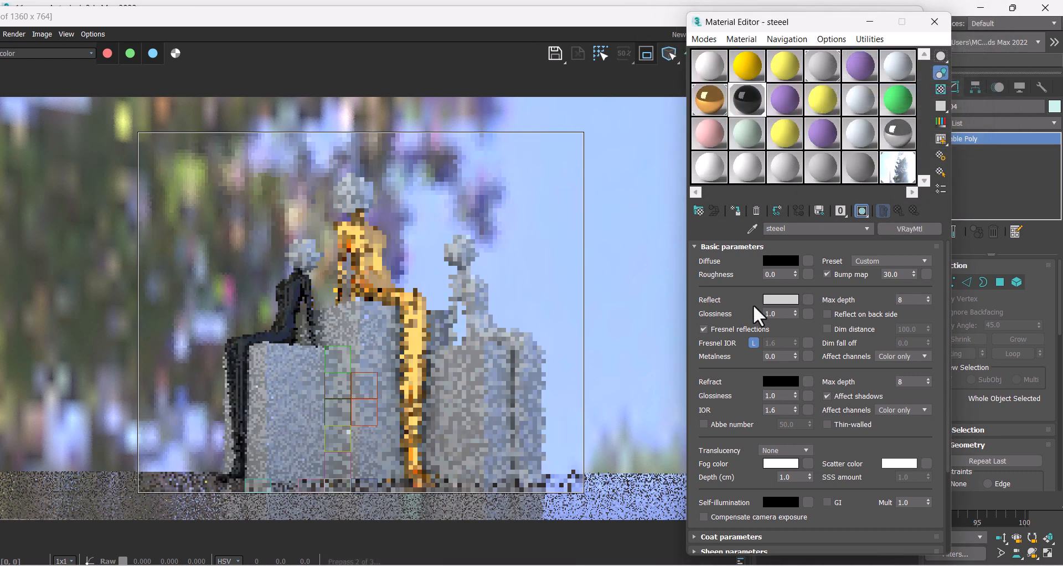
left_click(715, 330)
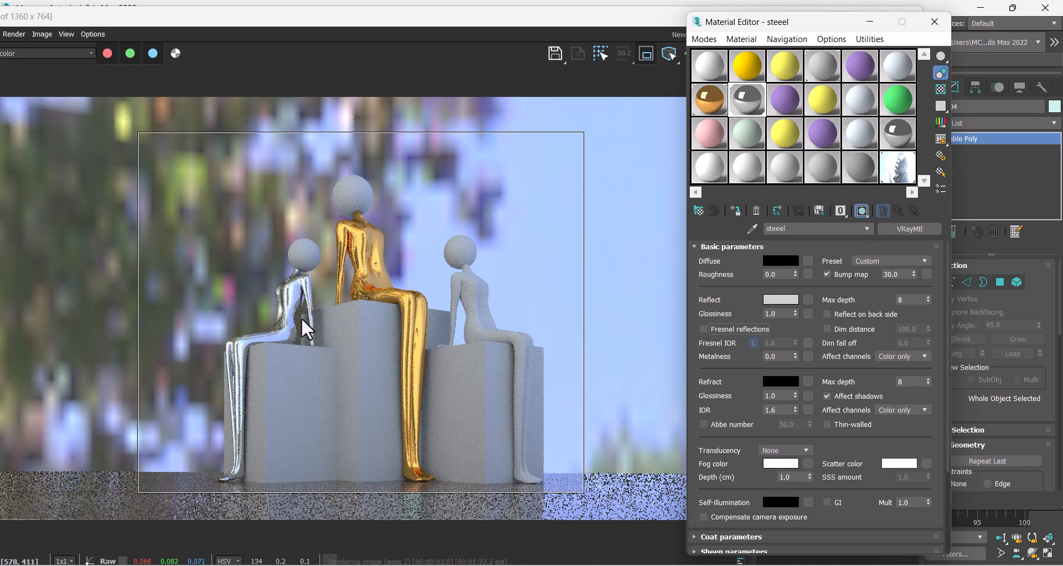
Step: Set the steeel material's reflection colour to pure white, value 255, and its reflection glossiness to 0.9
left_click(780, 299)
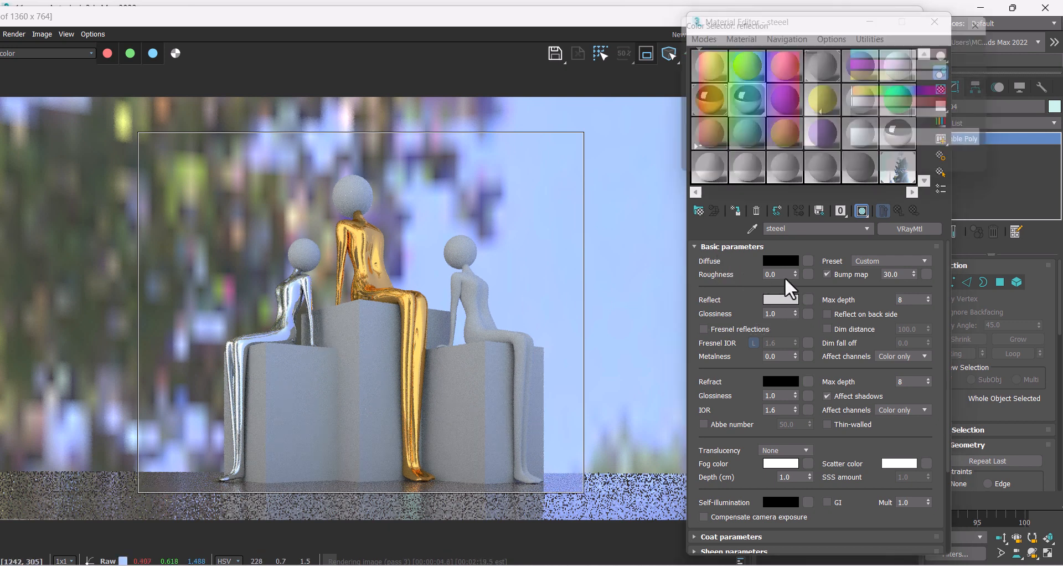
left_click_drag(814, 145, 812, 92)
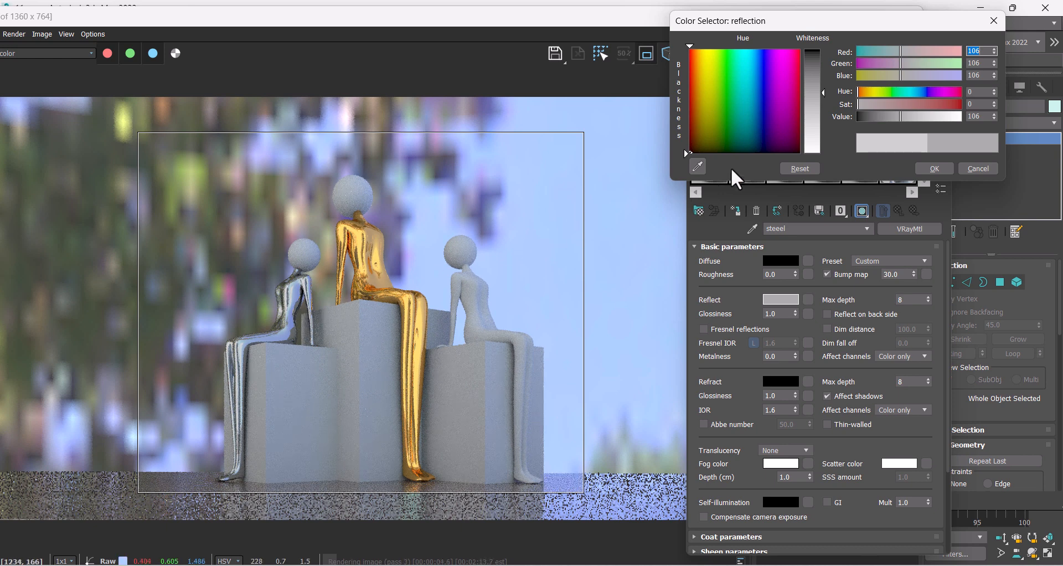
left_click_drag(814, 110, 819, 153)
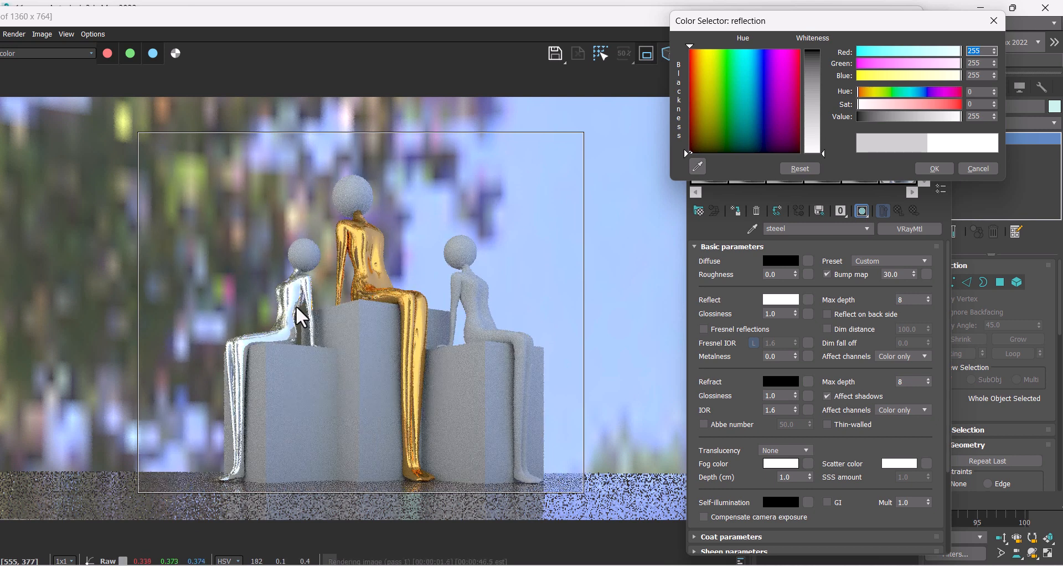
left_click(933, 168)
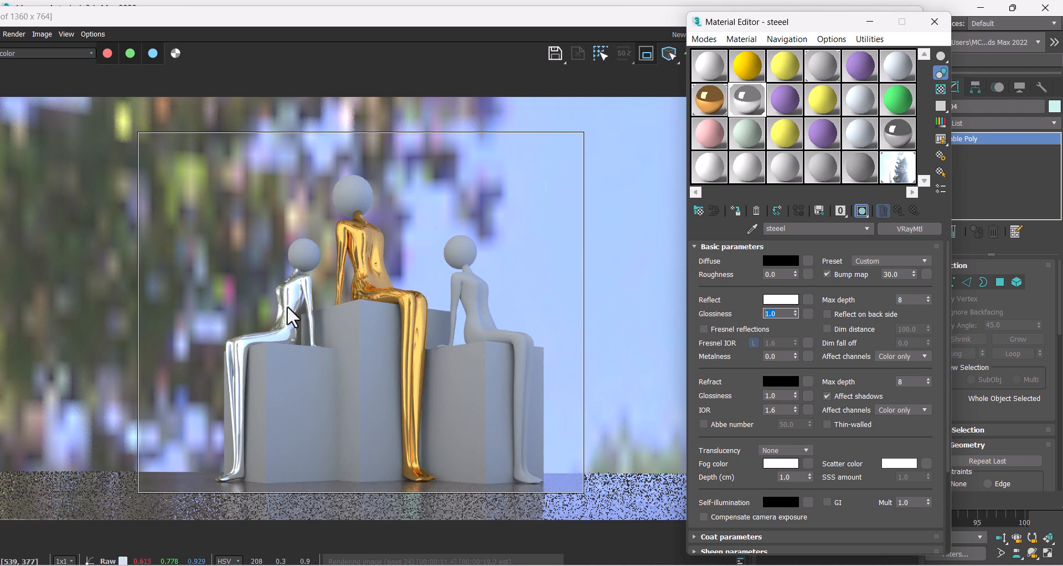
type("0.9")
key("Return")
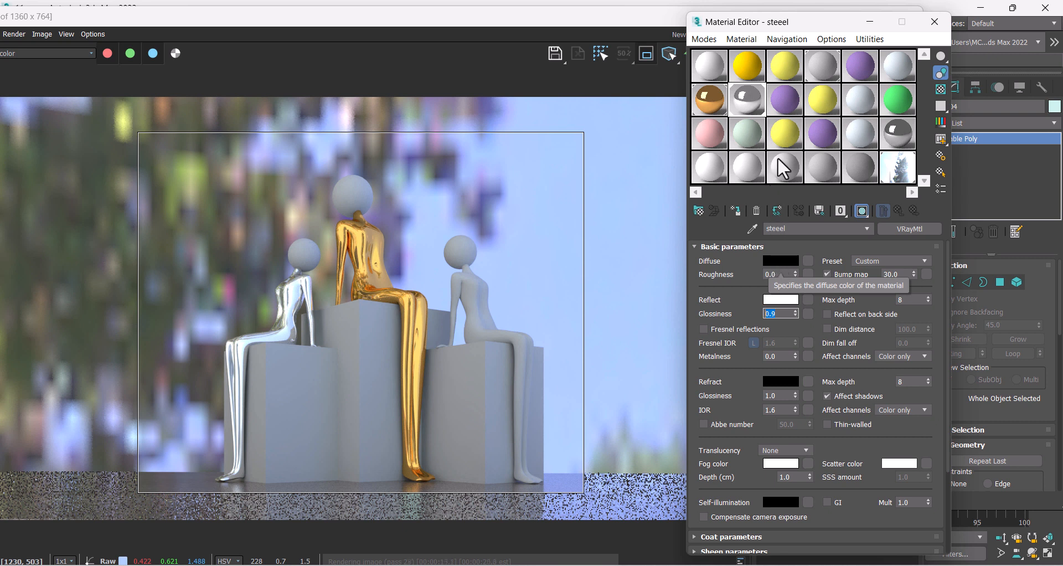
Step: Rename Material #16 as copper and set its diffuse colour to pure black
left_click(782, 100)
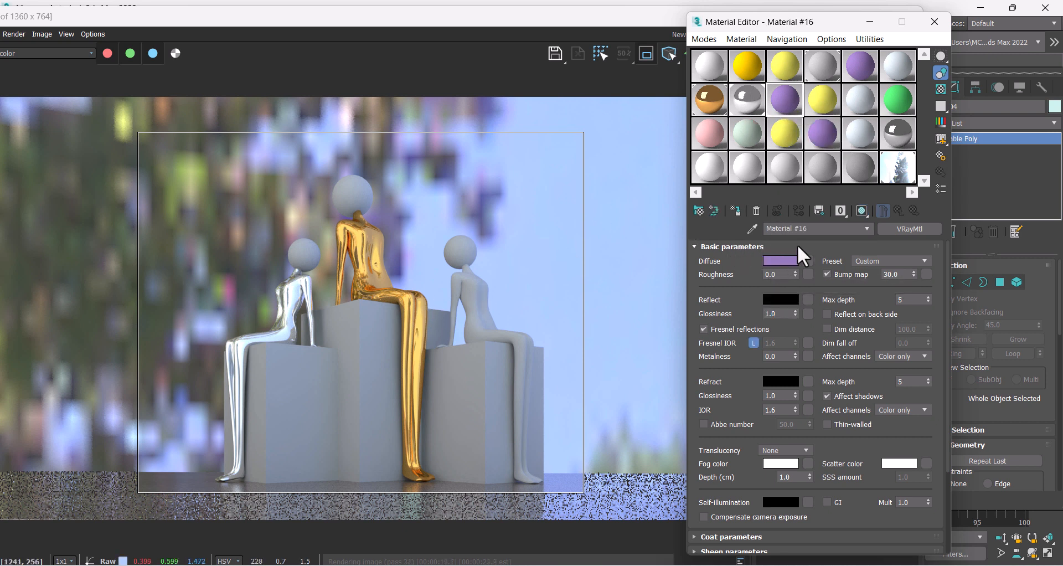
left_click(809, 228)
type("copper")
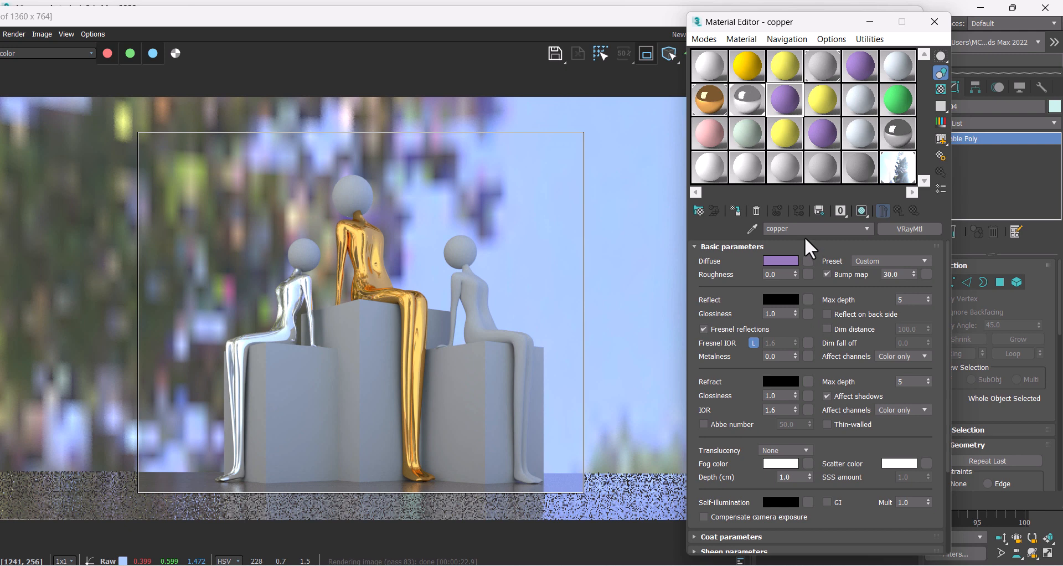
left_click(774, 256)
left_click_drag(745, 111, 799, 152)
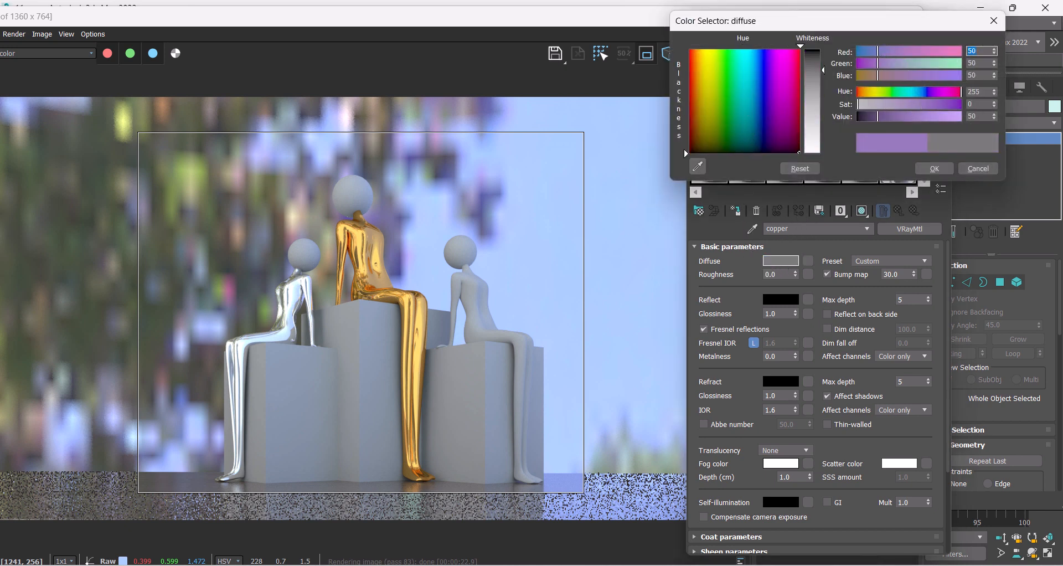
left_click_drag(823, 71, 829, 50)
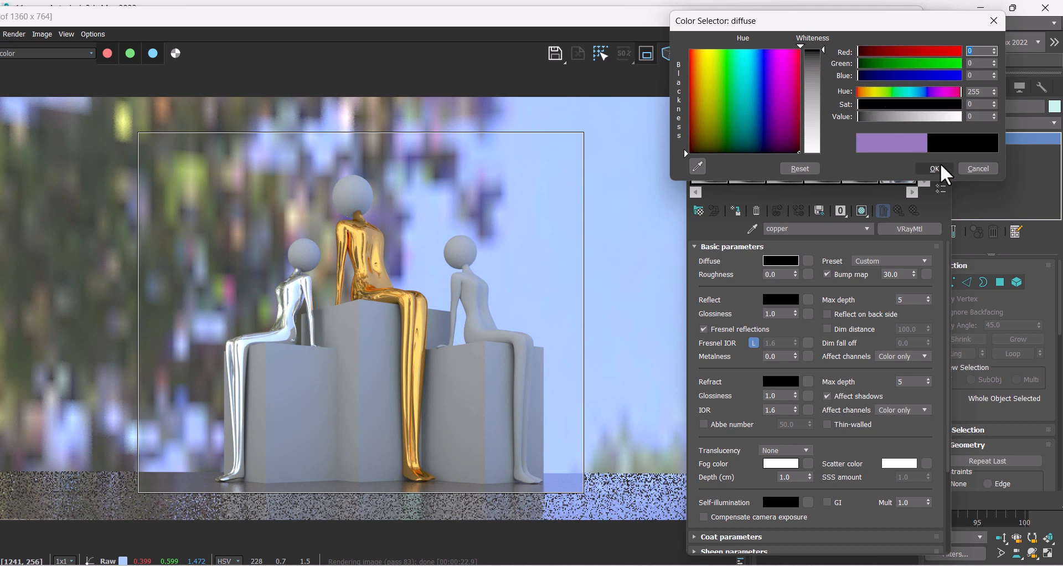
left_click(942, 167)
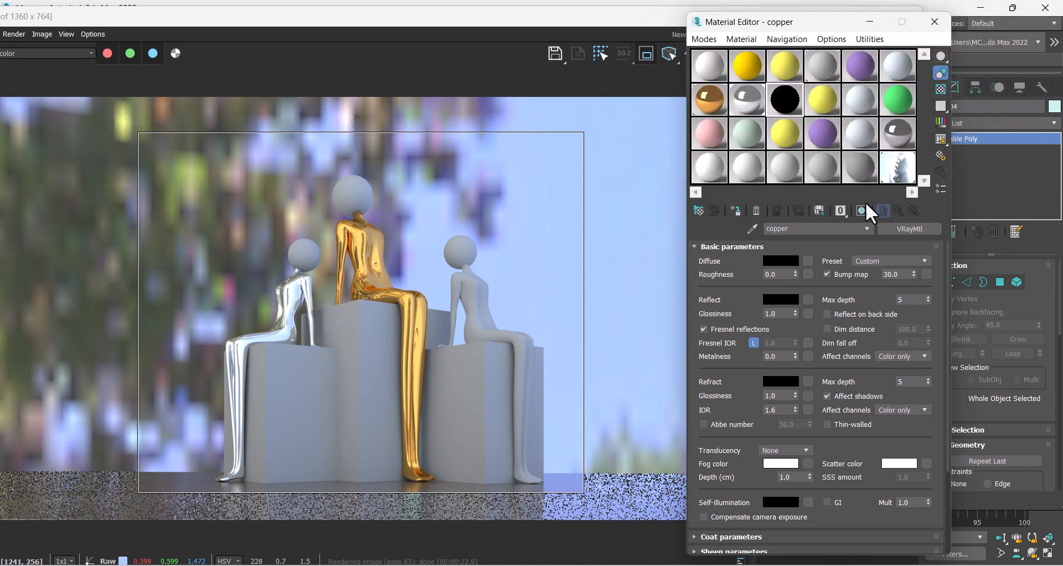
Step: Set the copper material's reflection colour to red 165, green 75, blue 50
left_click(777, 300)
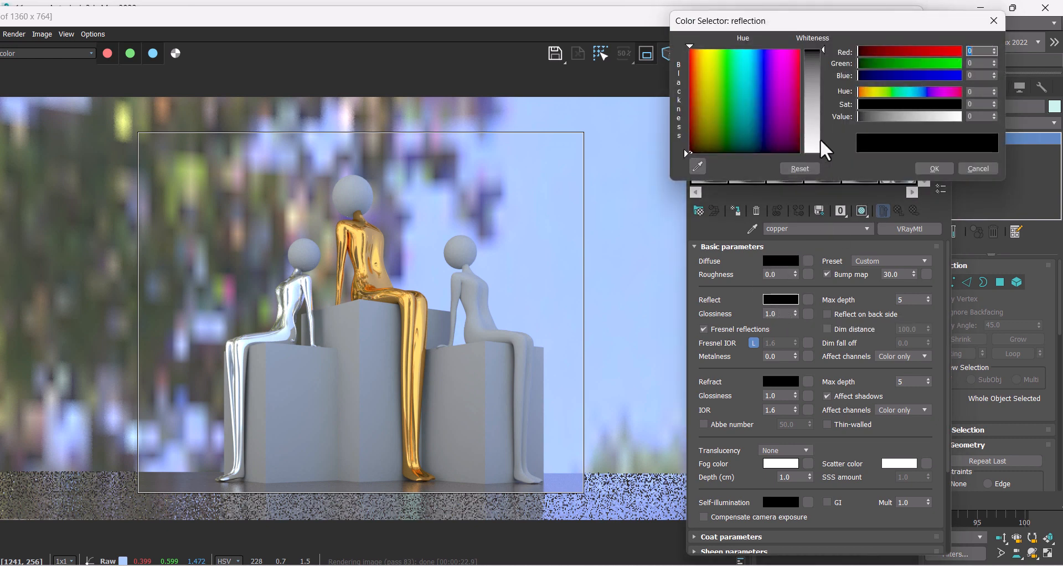
left_click_drag(817, 98, 818, 144)
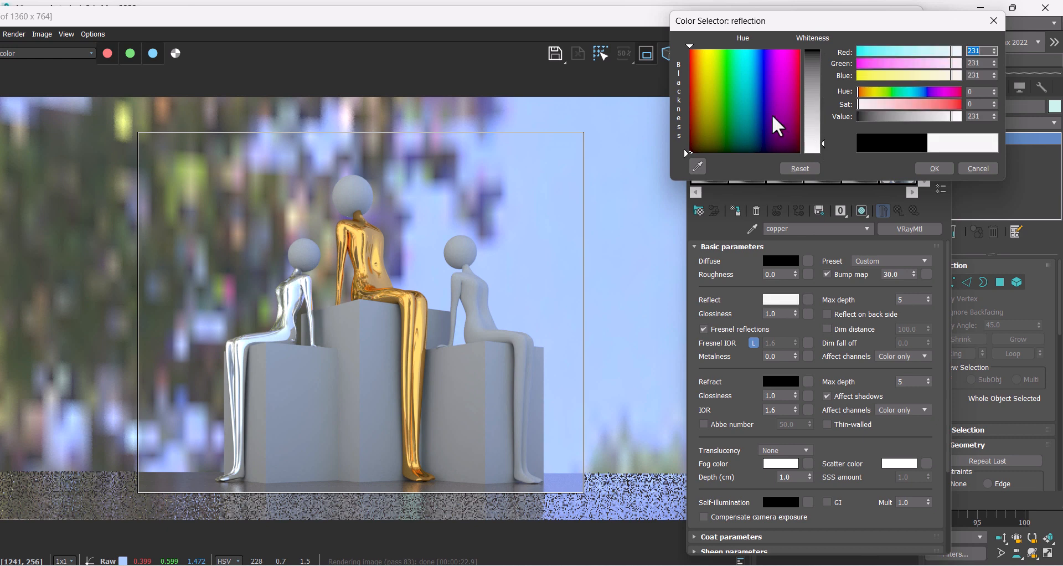
left_click_drag(726, 106, 711, 87)
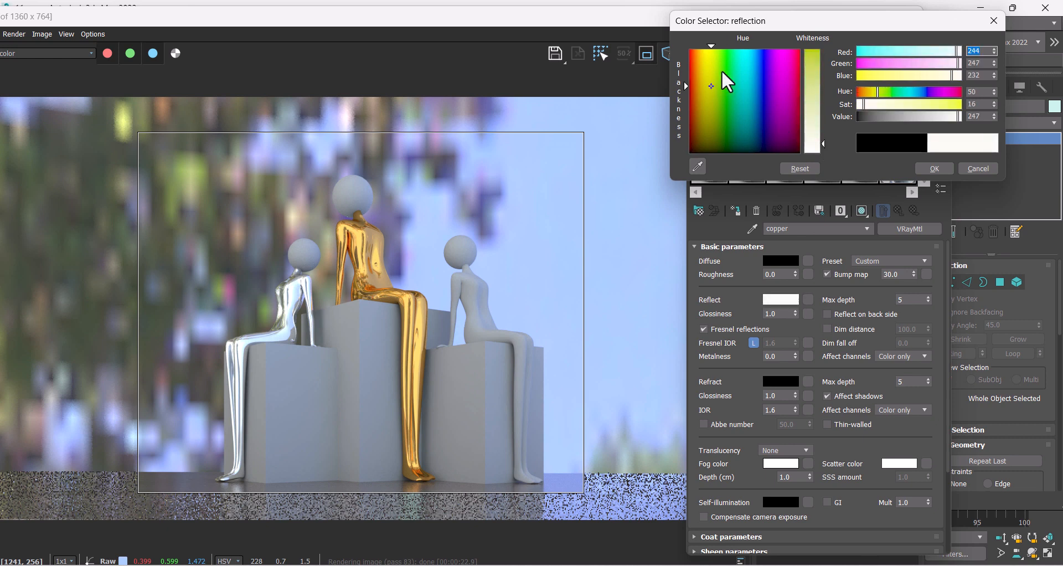
left_click_drag(831, 24, 516, 107)
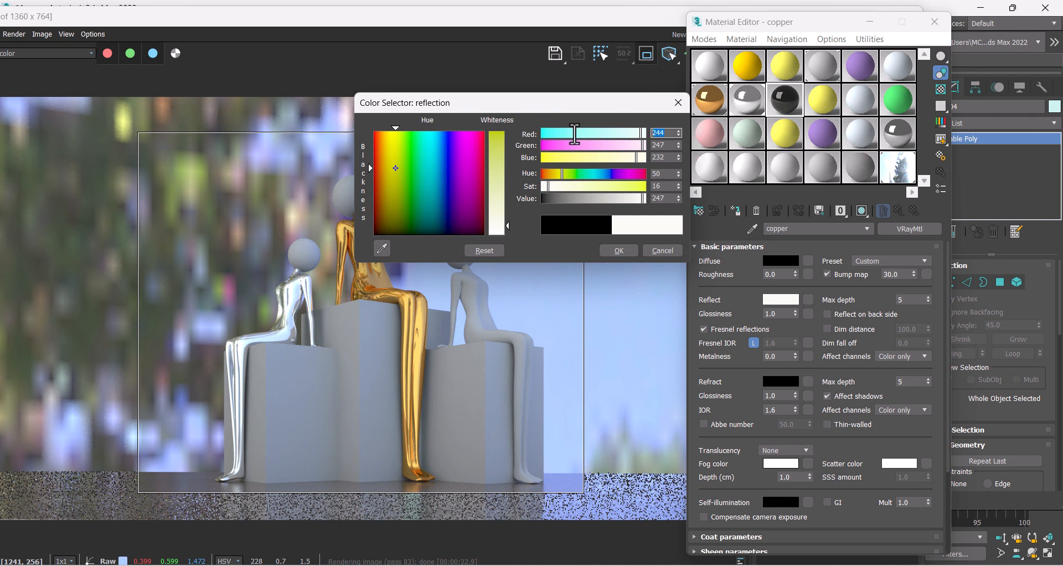
type("165")
key("Tab")
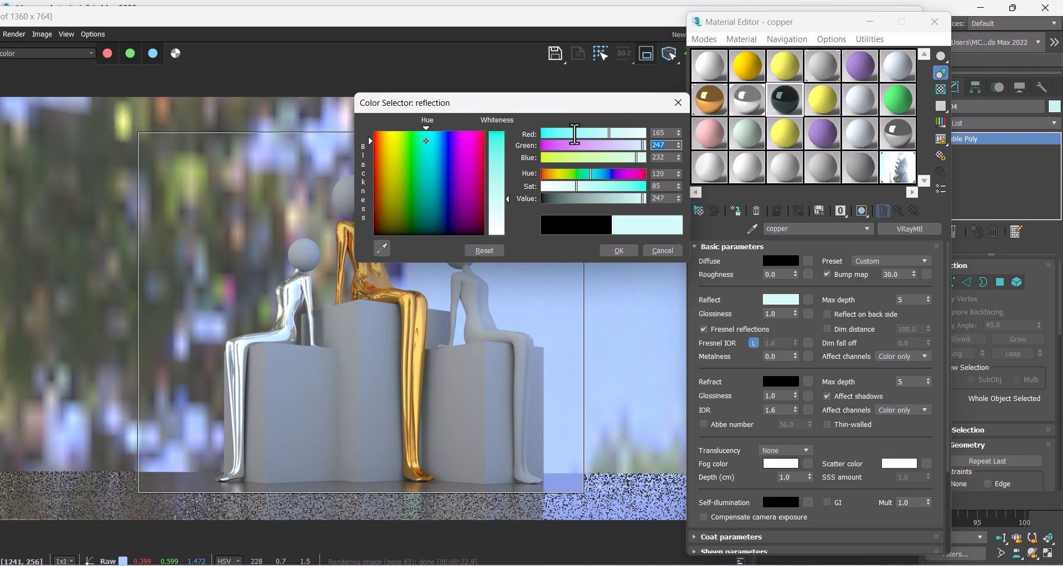
type("75")
key("Tab")
type("50")
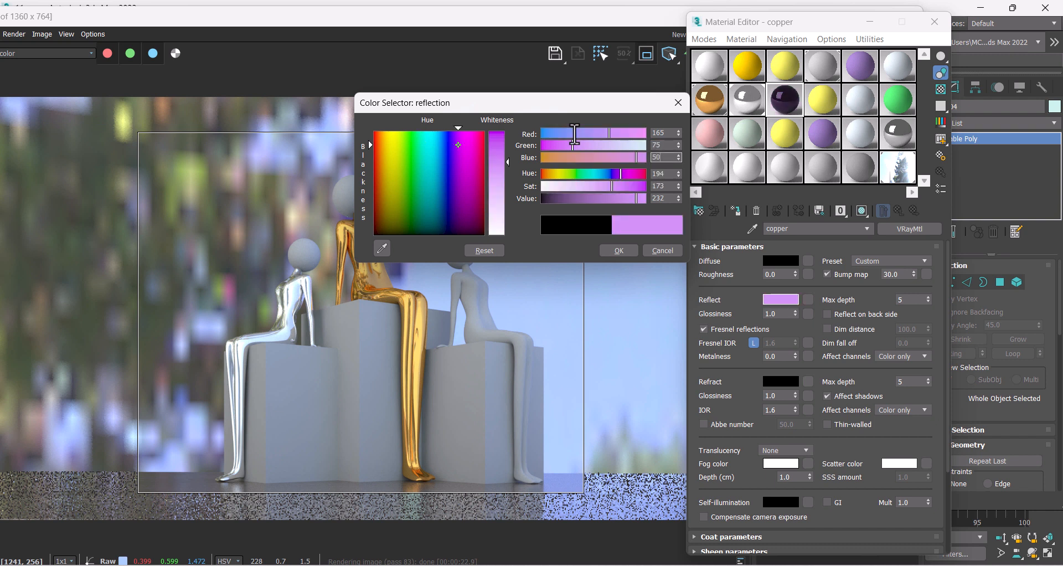
key("Return")
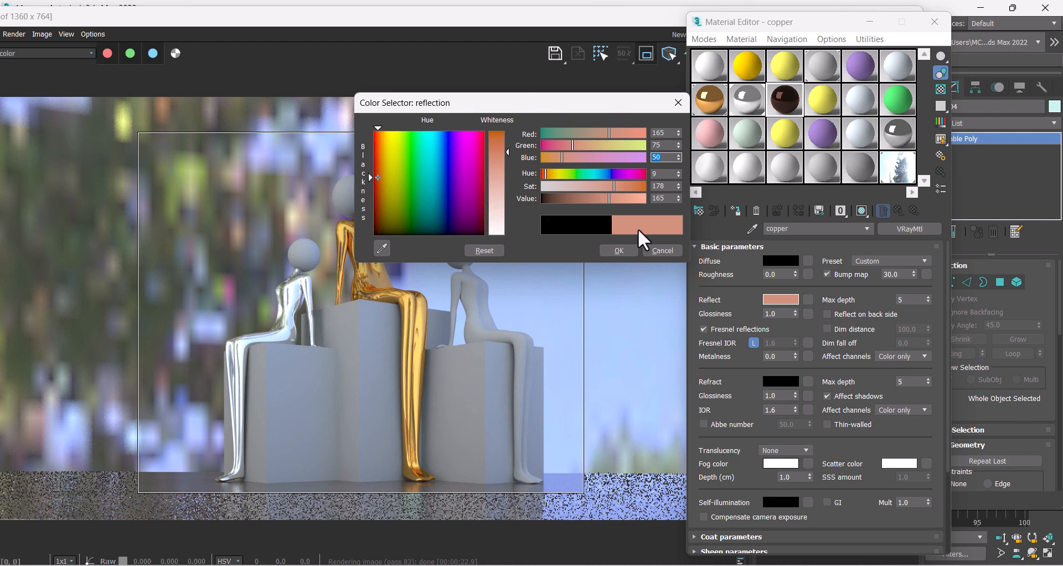
left_click(618, 251)
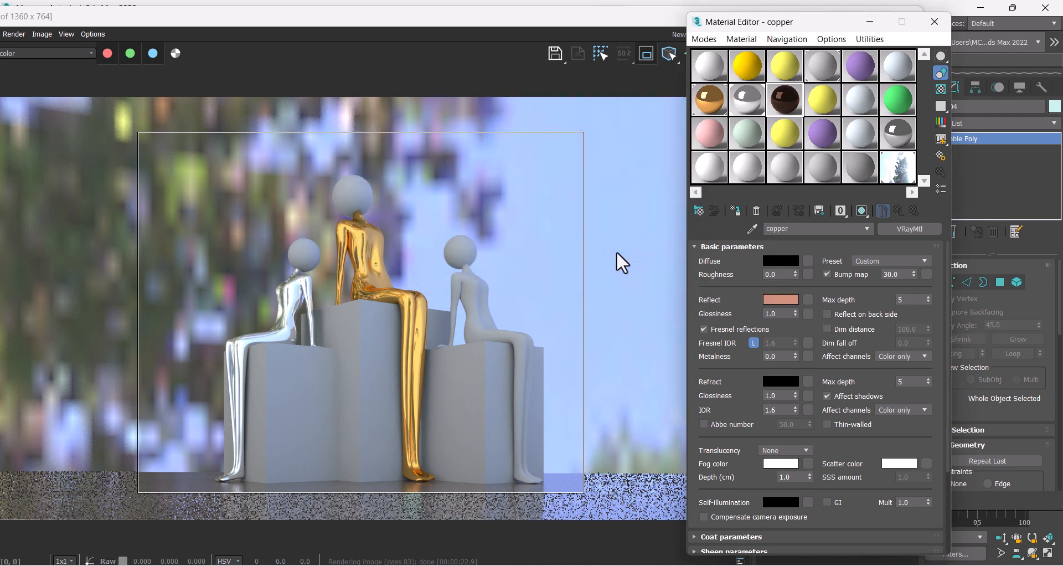
Step: Assign the copper material to the right seated figure and bring back the frame buffer with the Material Editor in front
left_click_drag(597, 22, 351, 330)
left_click(570, 246)
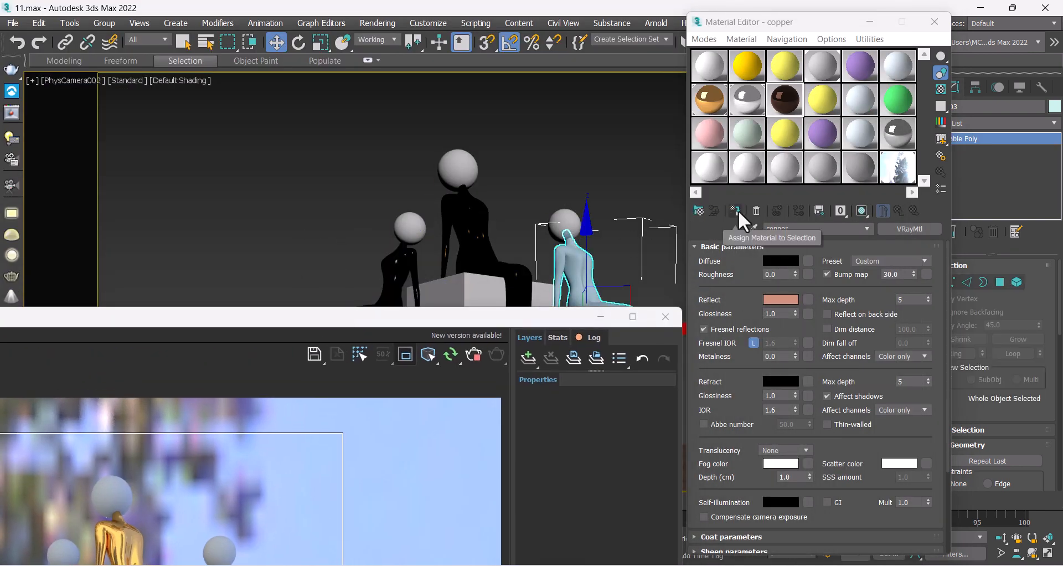
left_click(736, 210)
left_click_drag(503, 317, 636, 86)
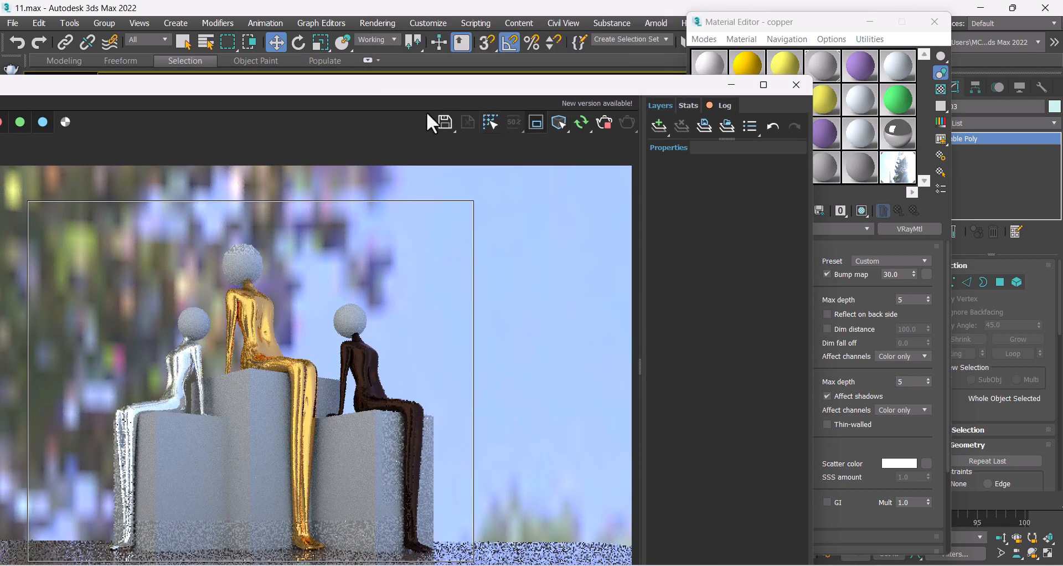
left_click_drag(422, 89, 498, 26)
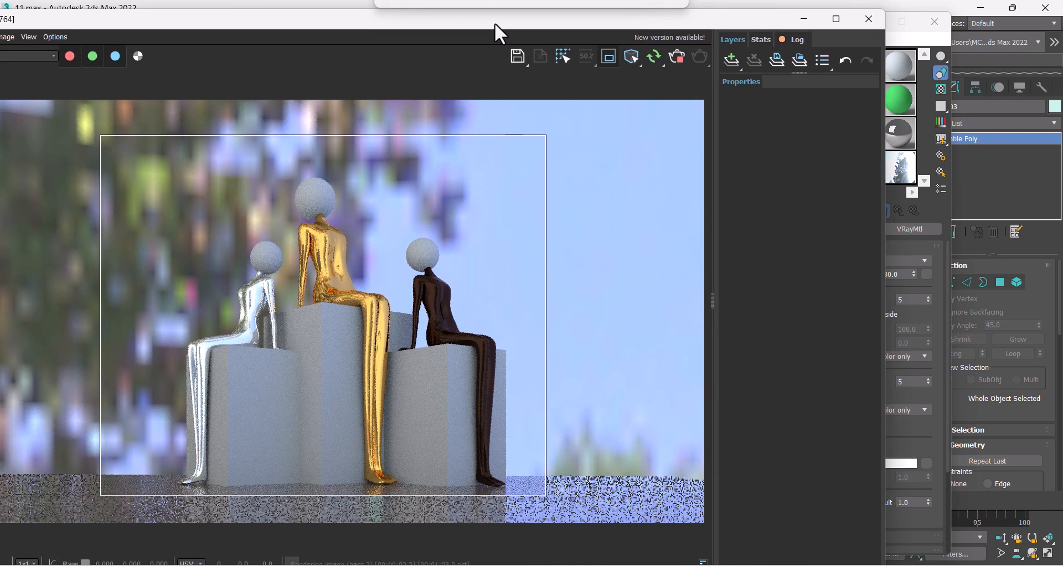
left_click(903, 221)
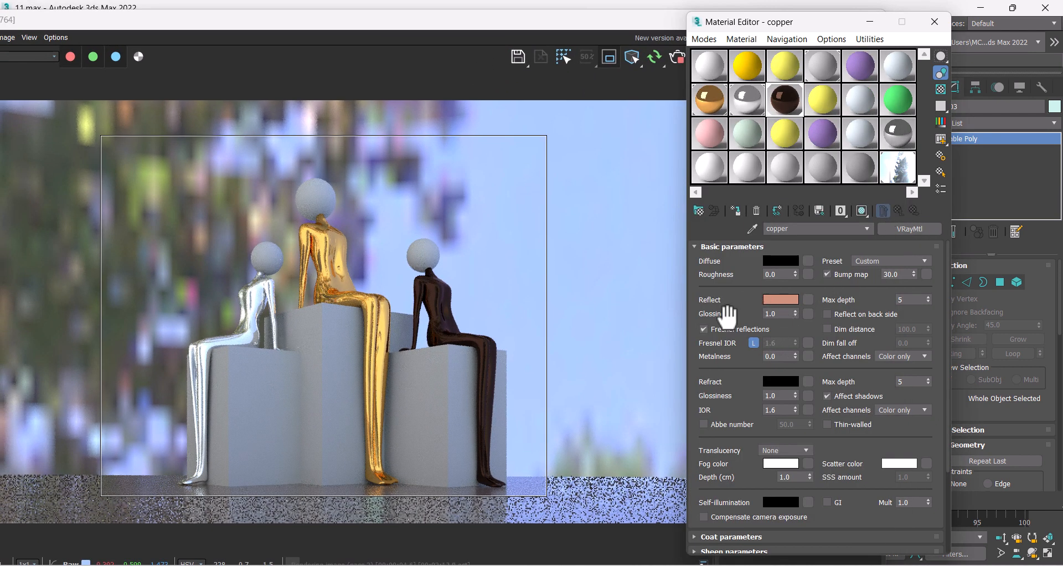
Step: Set the copper material's reflection glossiness to 0.95 and turn off its Fresnel reflections
left_click(774, 314)
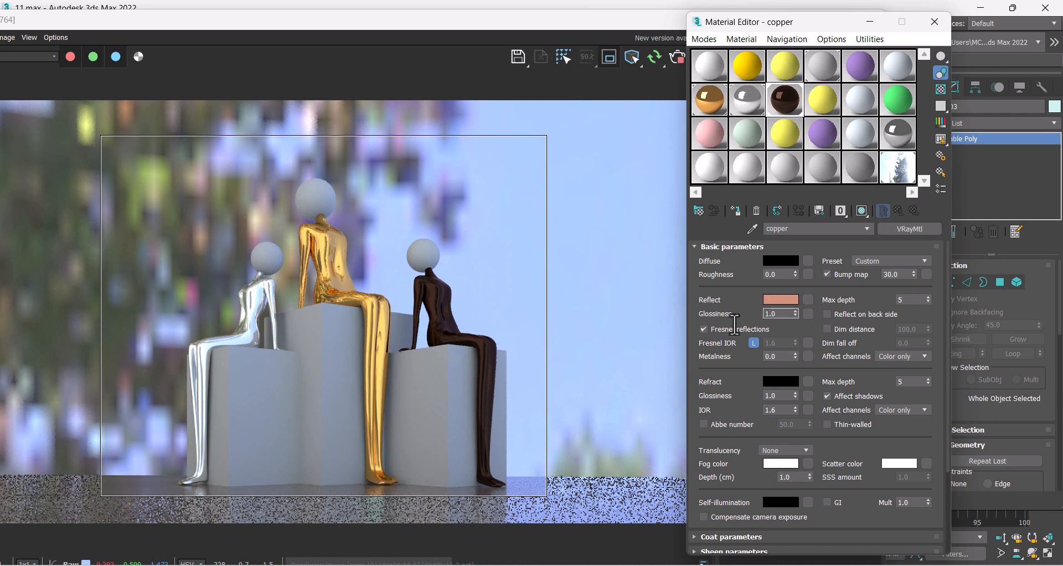
type(".95")
left_click_drag(790, 314, 740, 315)
type("0.95")
key("Return")
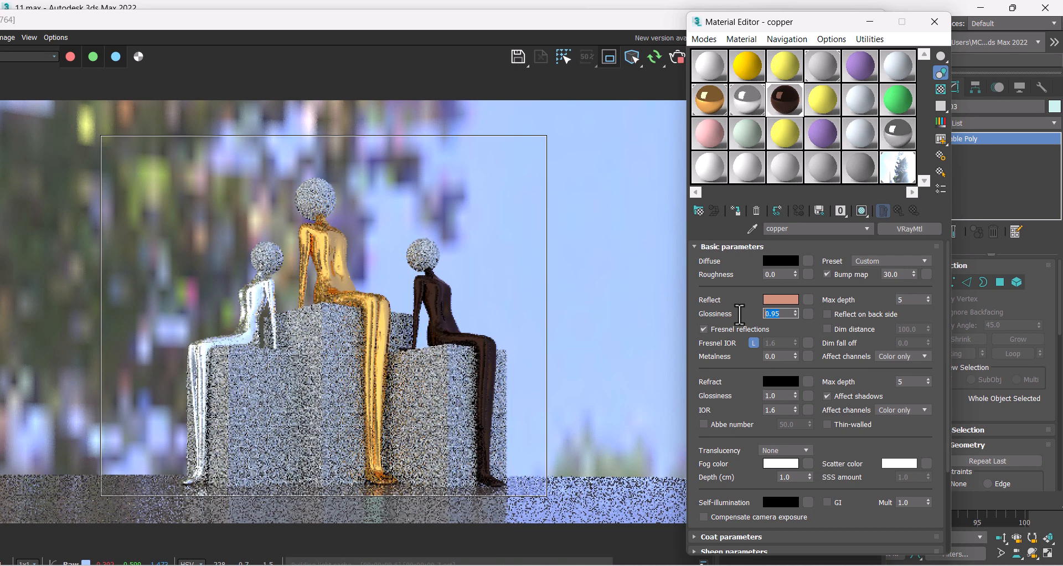
left_click(730, 328)
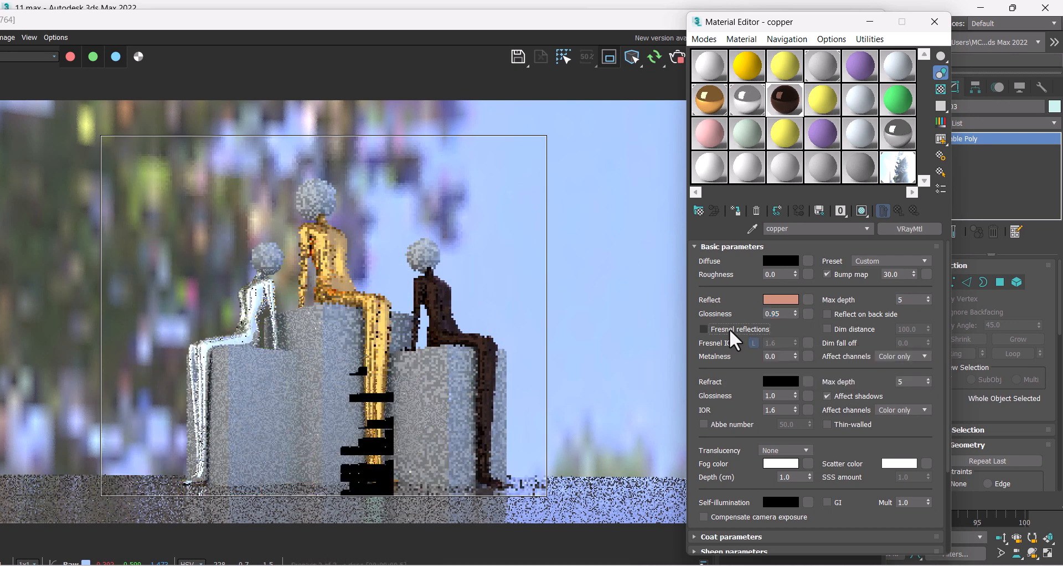
Step: Move the frame buffer aside and select the three pedestal blocks beneath the figures in the camera view
left_click_drag(433, 20, 497, 22)
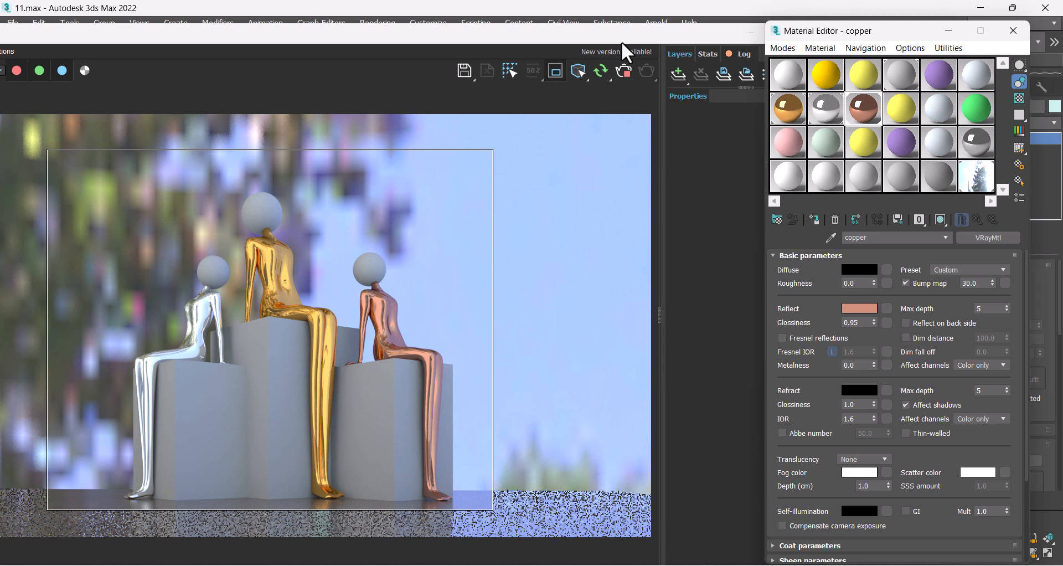
left_click_drag(626, 35, 526, 450)
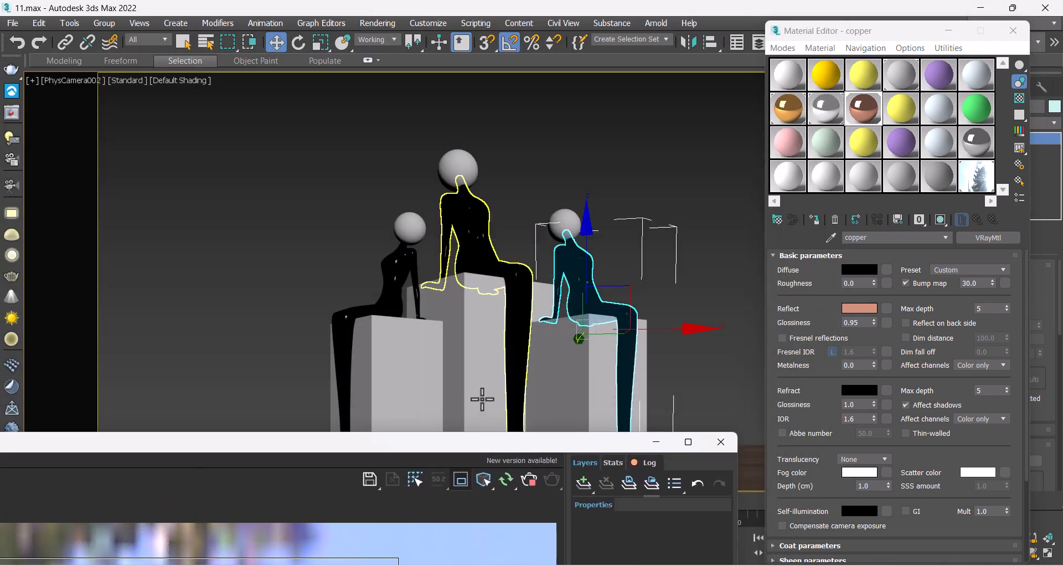
left_click(411, 360)
left_click(488, 306, "ctrl")
left_click(574, 356, "ctrl")
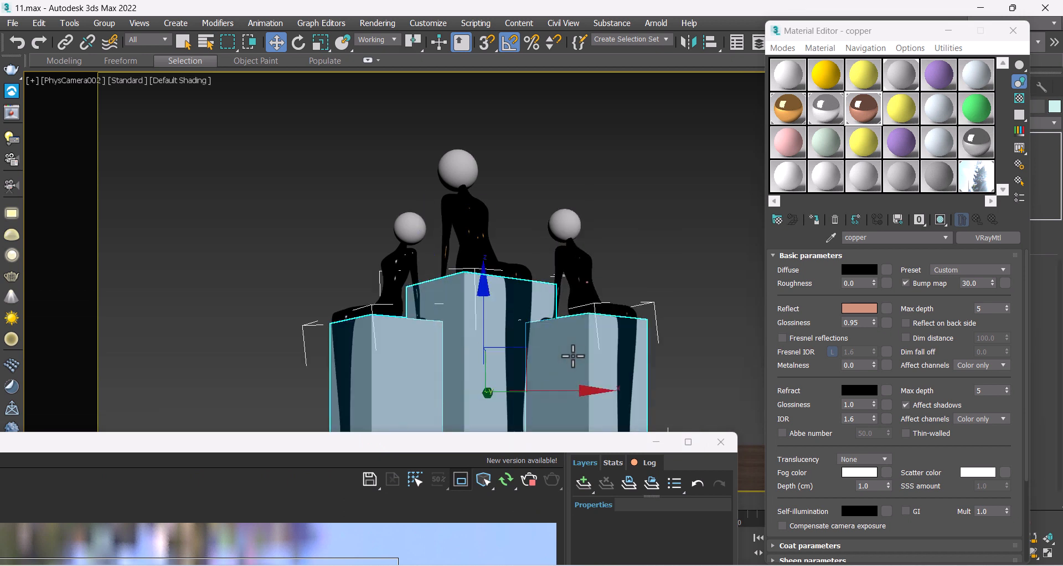
Step: Rename Material #15 as Materisd
left_click(893, 113)
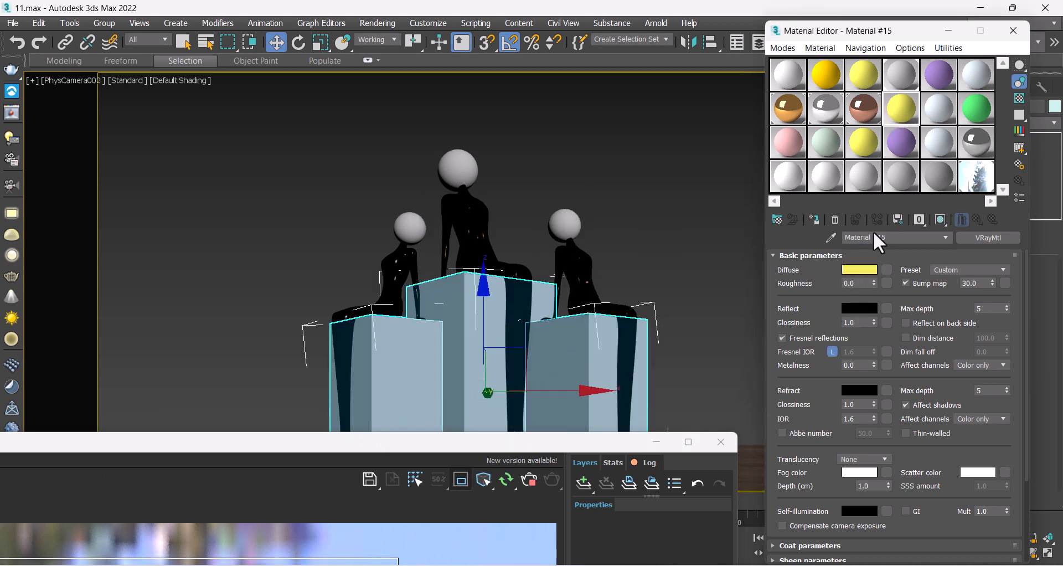
left_click(876, 239)
key("BackSpace")
key("BackSpace")
key("BackSpace")
key("BackSpace")
key("BackSpace")
key("BackSpace")
type("sd")
Step: Set the Materisd material's diffuse colour to pure black
left_click(859, 269)
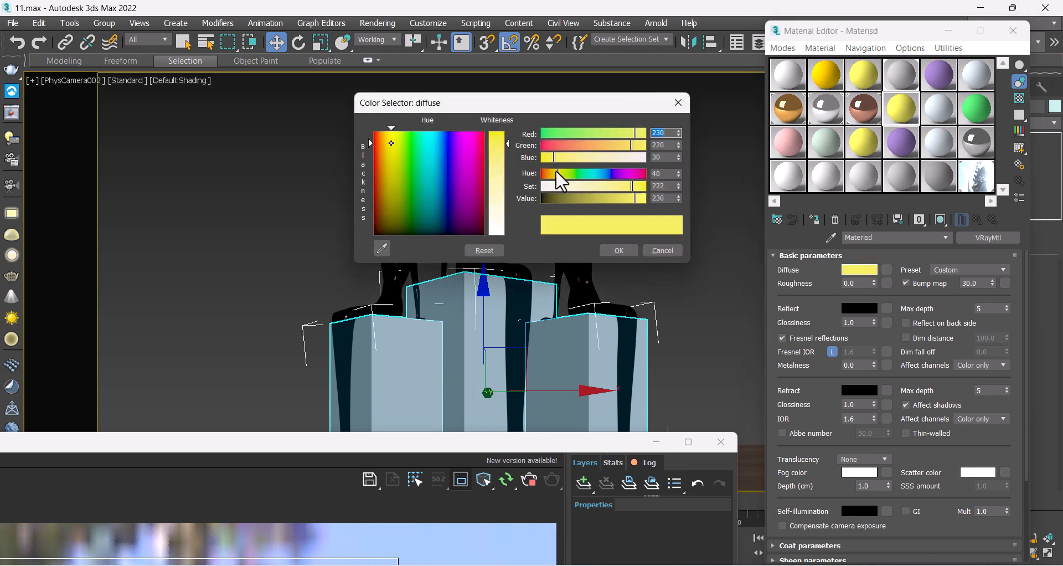
mouse_move(443, 193)
left_mouse_down()
mouse_move(487, 233)
mouse_move(494, 209)
mouse_move(499, 235)
mouse_move(517, 138)
left_mouse_up()
left_click(628, 254)
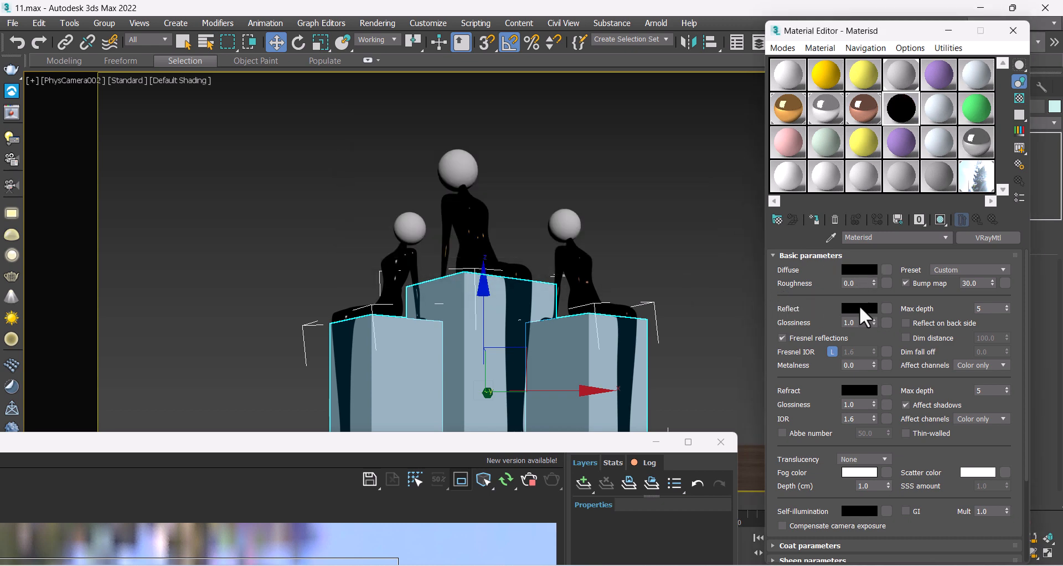
Step: Set the Materisd material's reflection colour to near-white, value 254, and assign it to the three selected pedestals, bringing back the frame buffer
left_click(860, 304)
left_click_drag(508, 133, 508, 235)
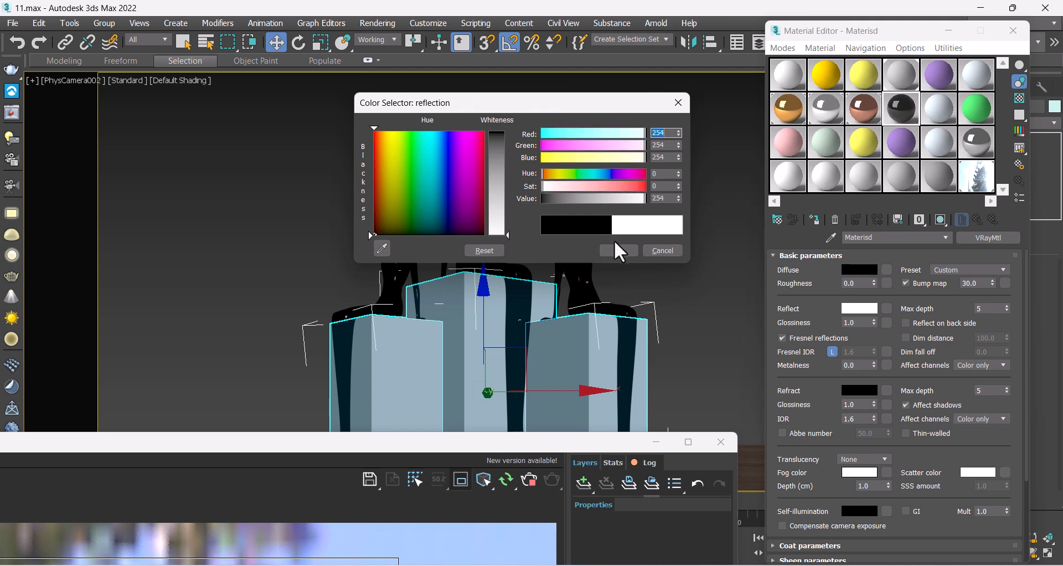
left_click(626, 249)
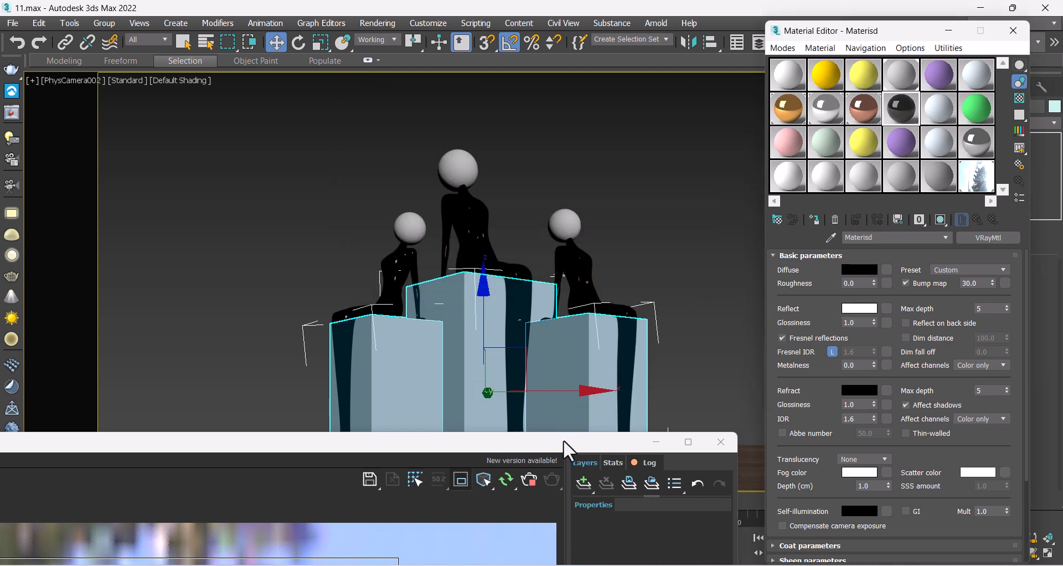
left_click_drag(563, 440, 778, 41)
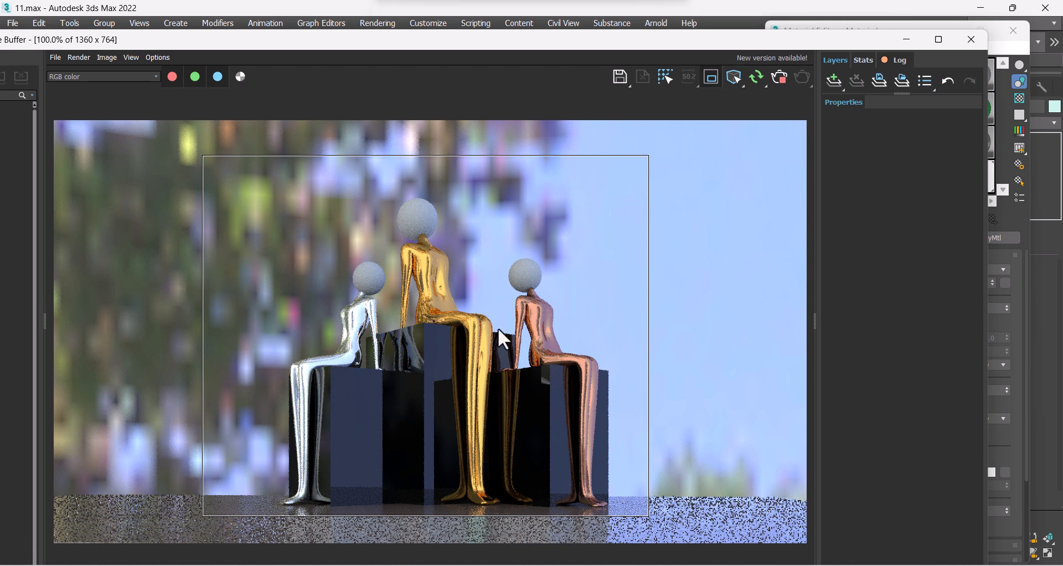